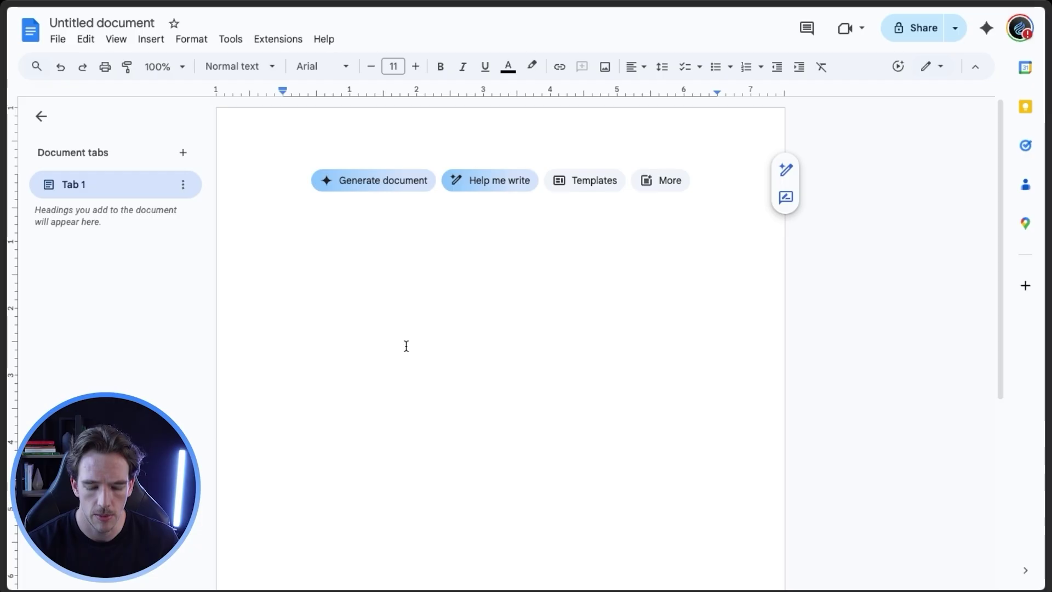
Type the '10,000 emails per day' target with 'Google Inboxes' and 'Microsoft Inboxes' lines below it.
{"action": "type", "text": "10,000"}
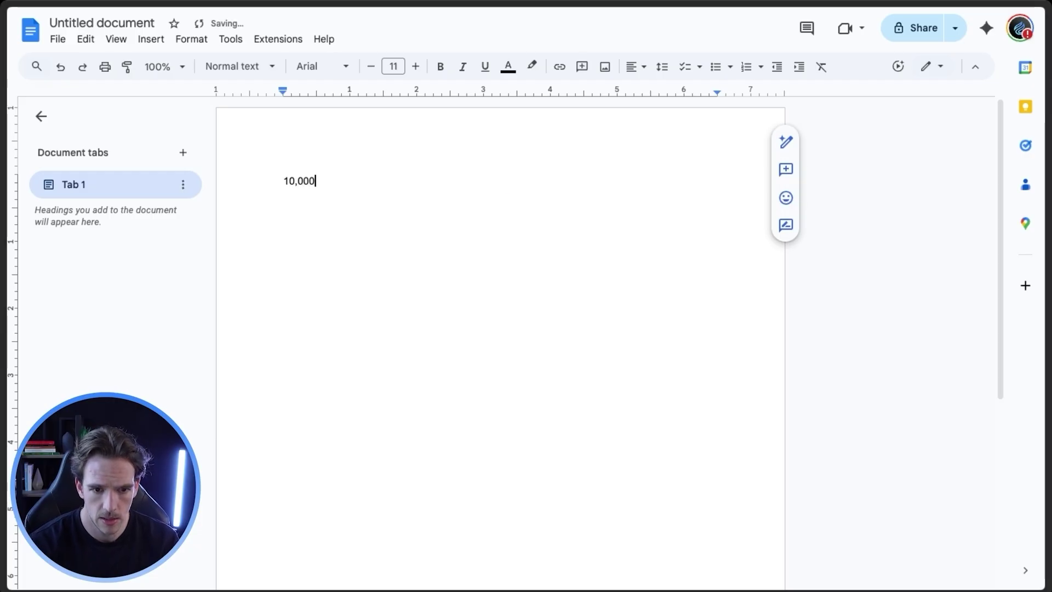
{"action": "type", "text": " emails per day"}
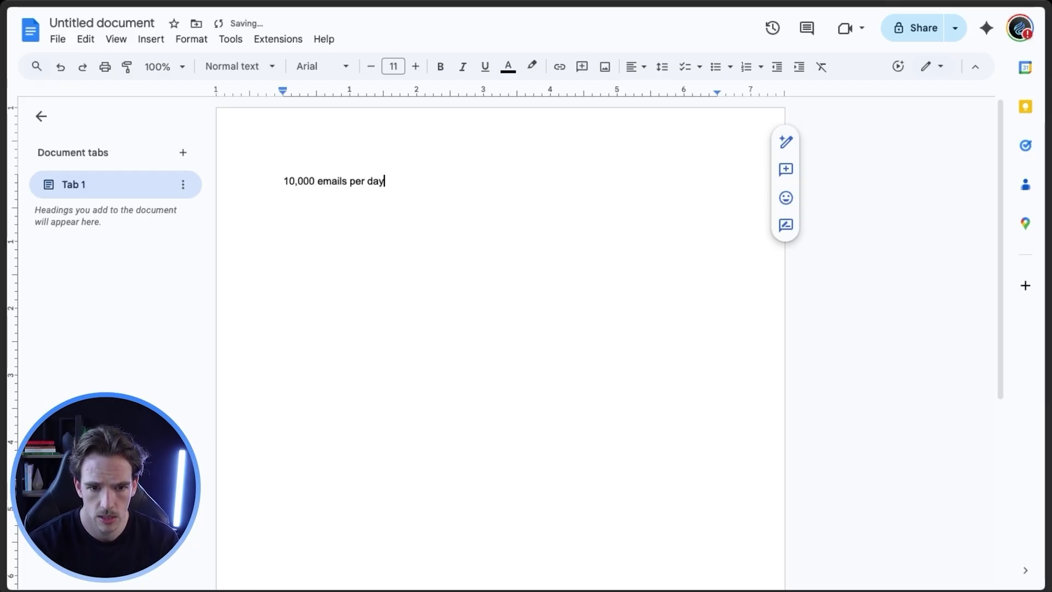
{"action": "key", "text": "Return"}
{"action": "key", "text": "Return"}
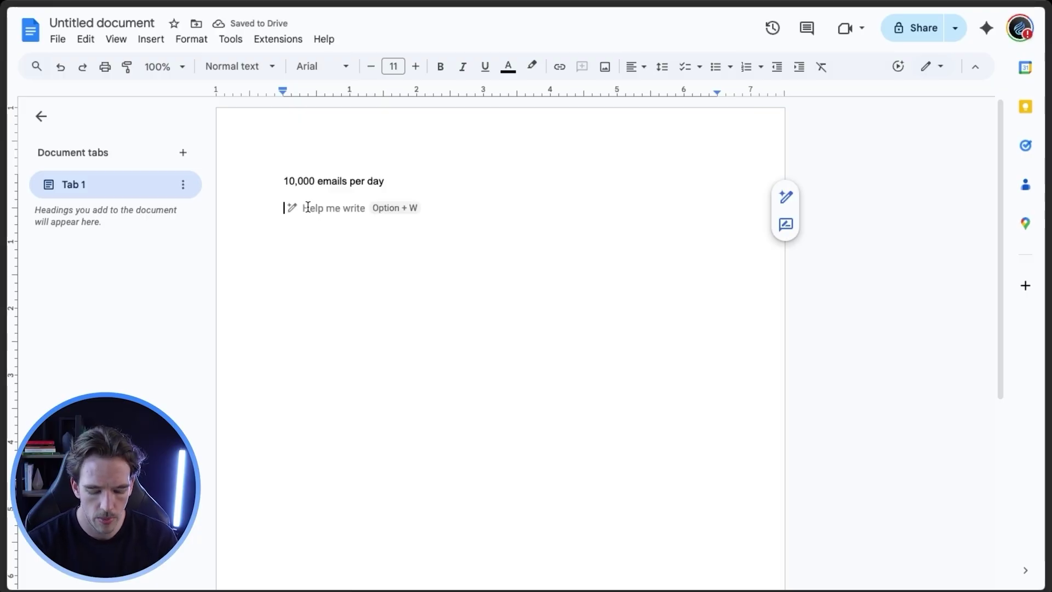
{"action": "type", "text": "Google Inboxes"}
{"action": "key", "text": "Return"}
{"action": "type", "text": "Microsoft Inboxes"}
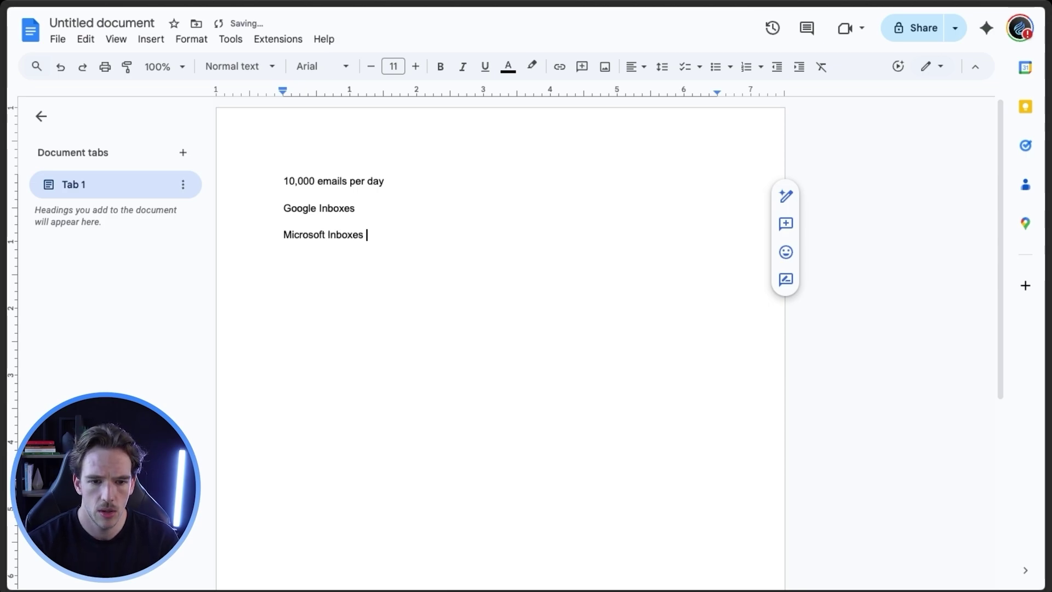
Add per-account math: Google inboxes 15 sends × 100 = 1500, Microsoft inboxes 5 sends × 99.
{"action": "left_click", "coordinate": [398, 209]}
{"action": "type", "text": "15 sends per account"}
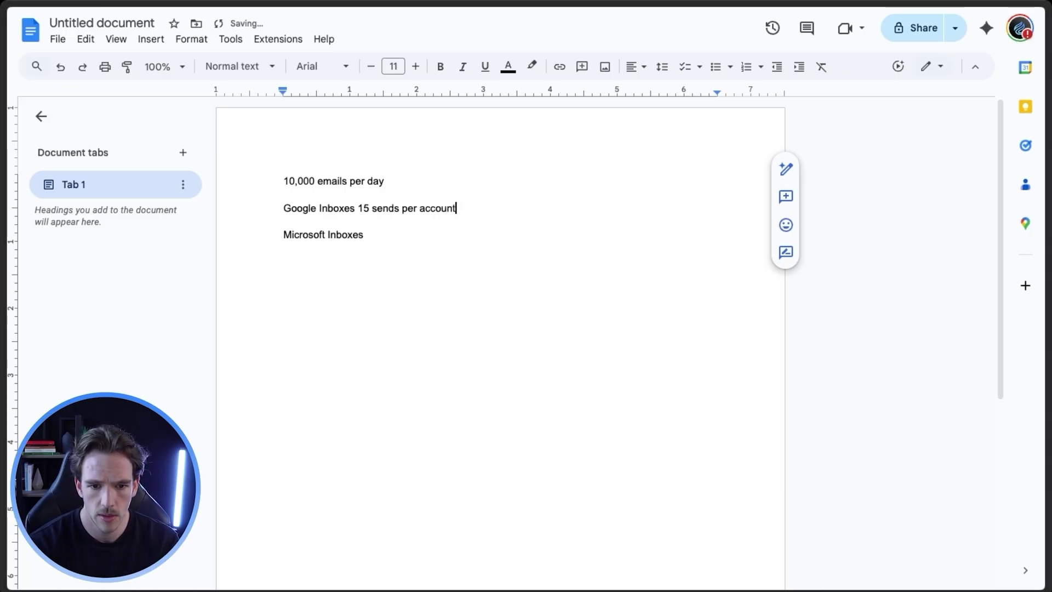
{"action": "left_click", "coordinate": [357, 208]}
{"action": "type", "text": "="}
{"action": "left_click", "coordinate": [364, 235]}
{"action": "type", "text": "= 5 sends per account"}
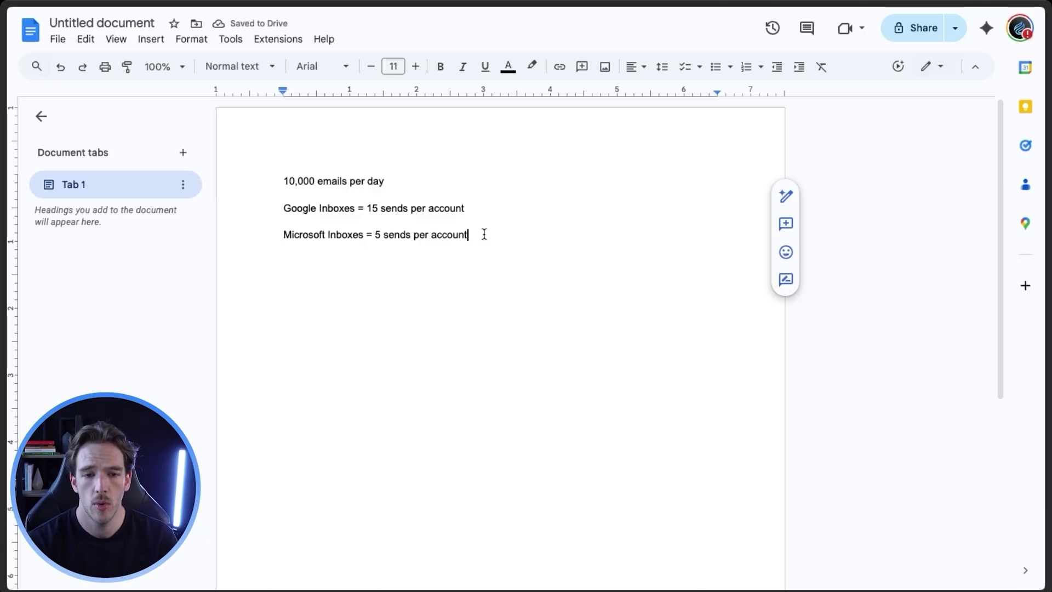
{"action": "left_click", "coordinate": [482, 208]}
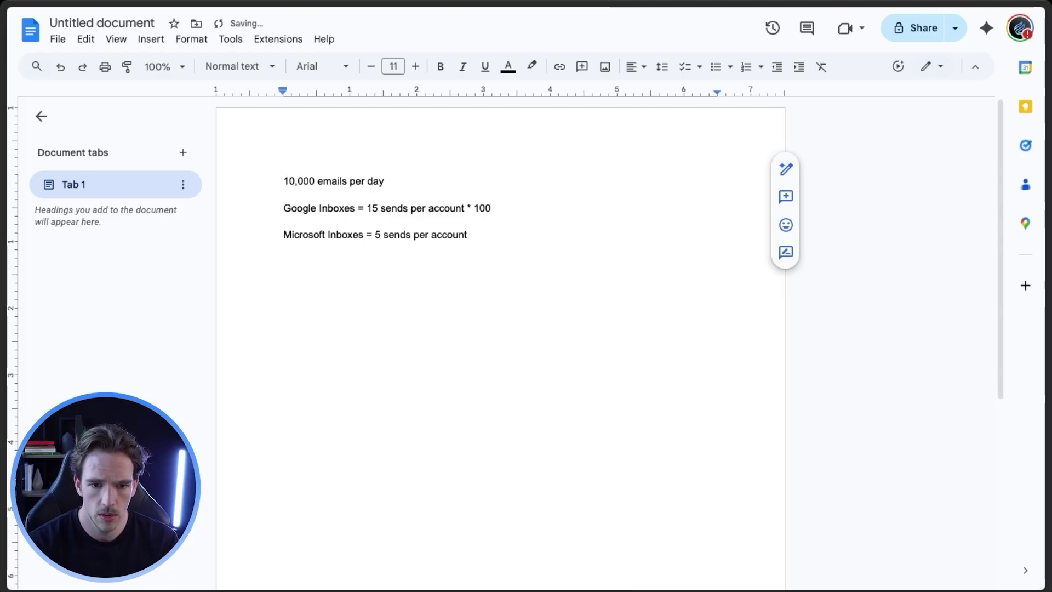
{"action": "left_click", "coordinate": [468, 235]}
{"action": "type", "text": "*"}
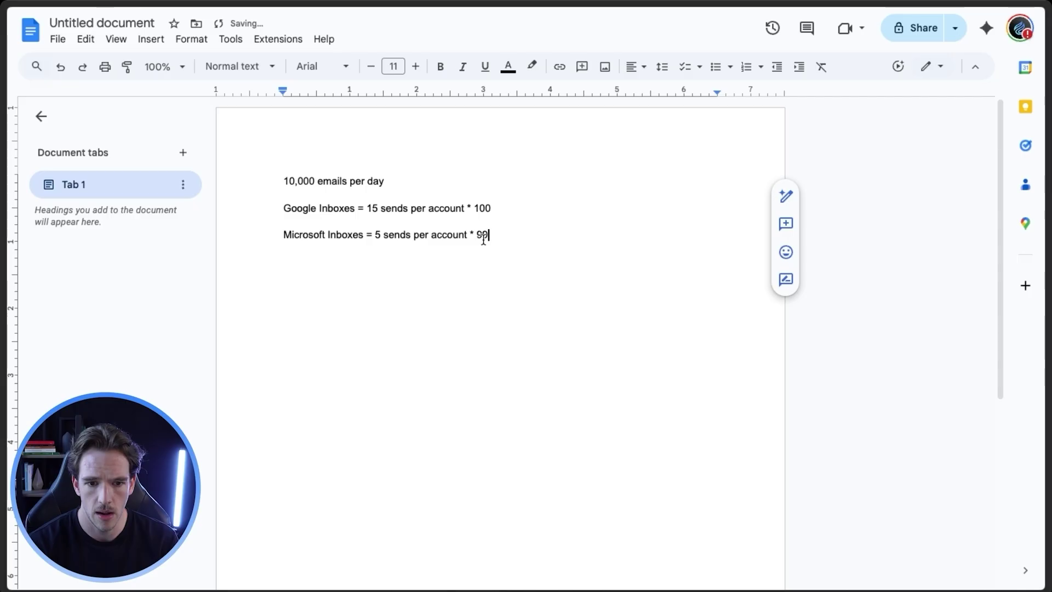
{"action": "left_click", "coordinate": [442, 234]}
{"action": "left_click_drag", "start_coordinate": [492, 233], "coordinate": [500, 231]}
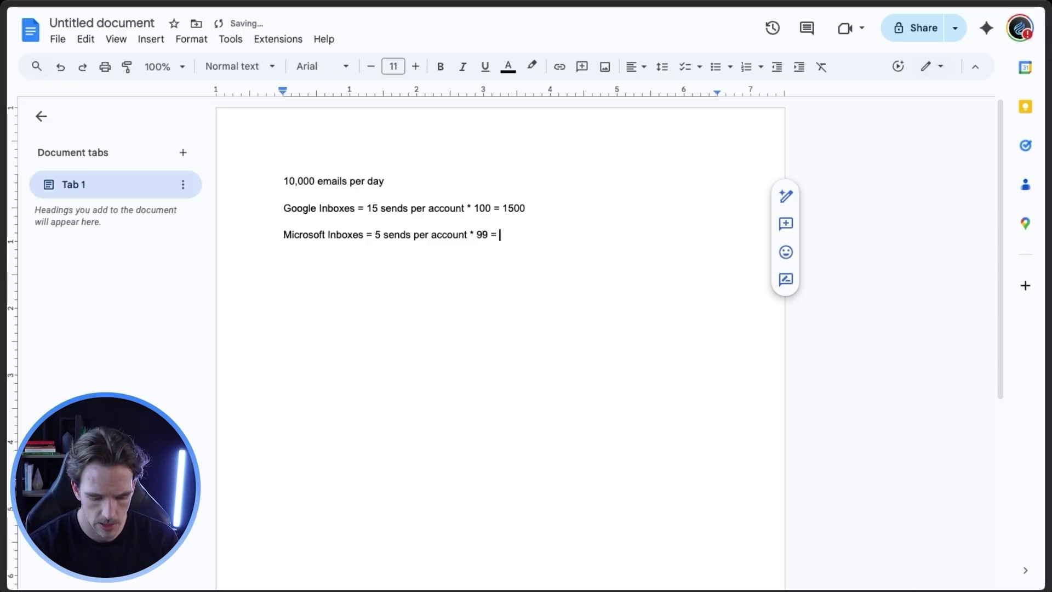
Add the line '3 orders = 4500 sends' and bold the '13 orders = 6500 sends' line.
{"action": "key", "text": "Home"}
{"action": "key", "text": "Return"}
{"action": "left_click", "coordinate": [356, 241]}
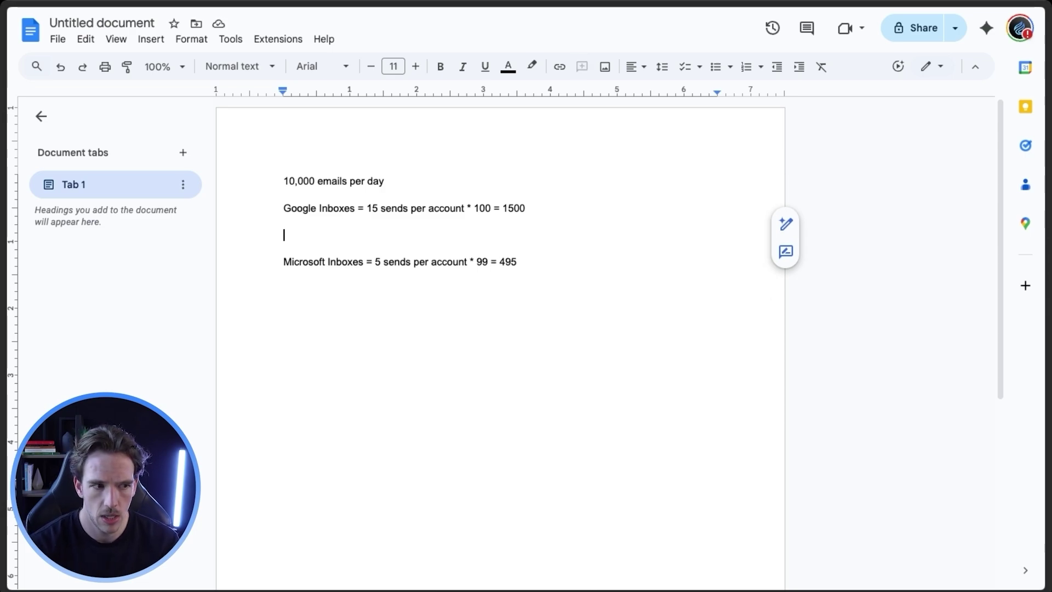
{"action": "type", "text": "3 orders = "}
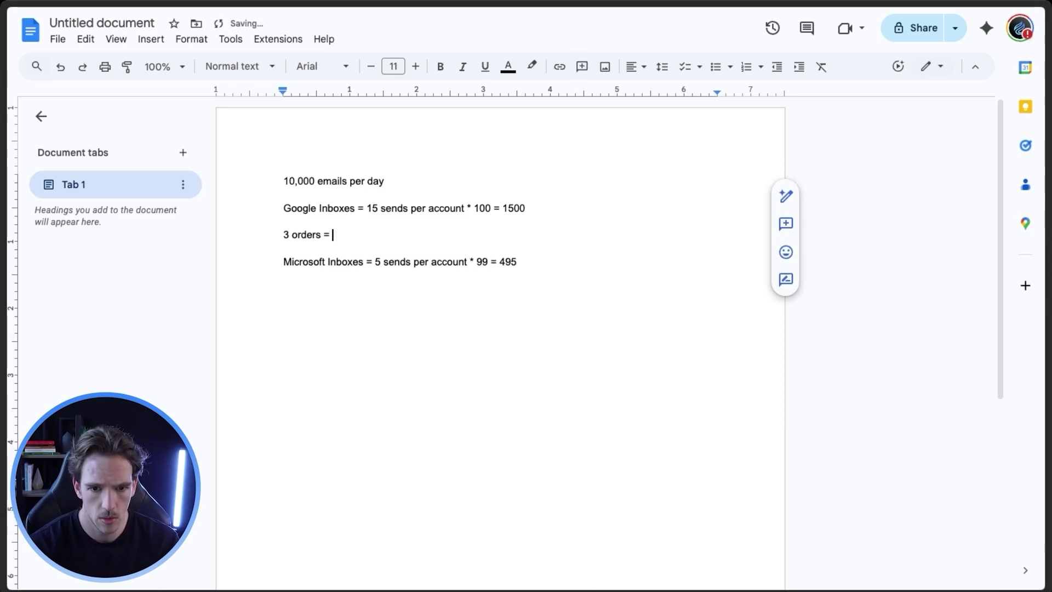
{"action": "type", "text": "4500 sends"}
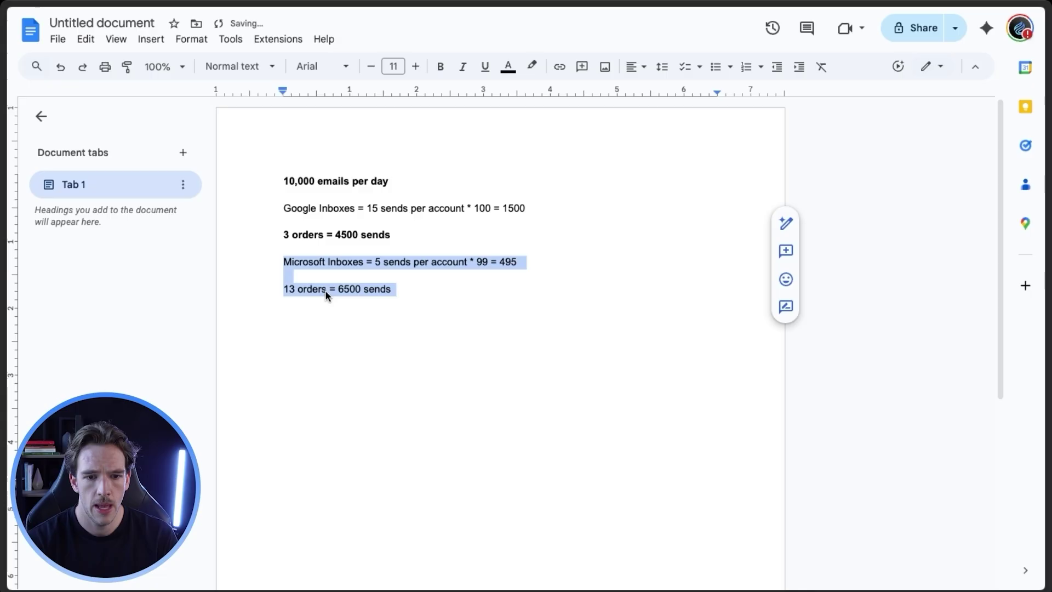
{"action": "left_click_drag", "start_coordinate": [410, 290], "coordinate": [275, 291]}
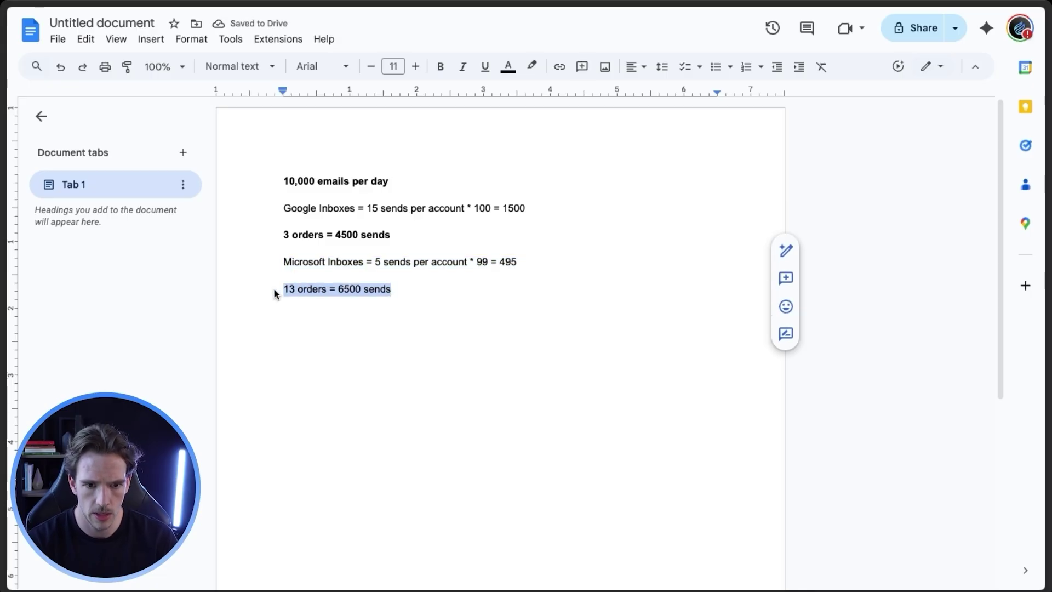
{"action": "key", "text": "ctrl+b"}
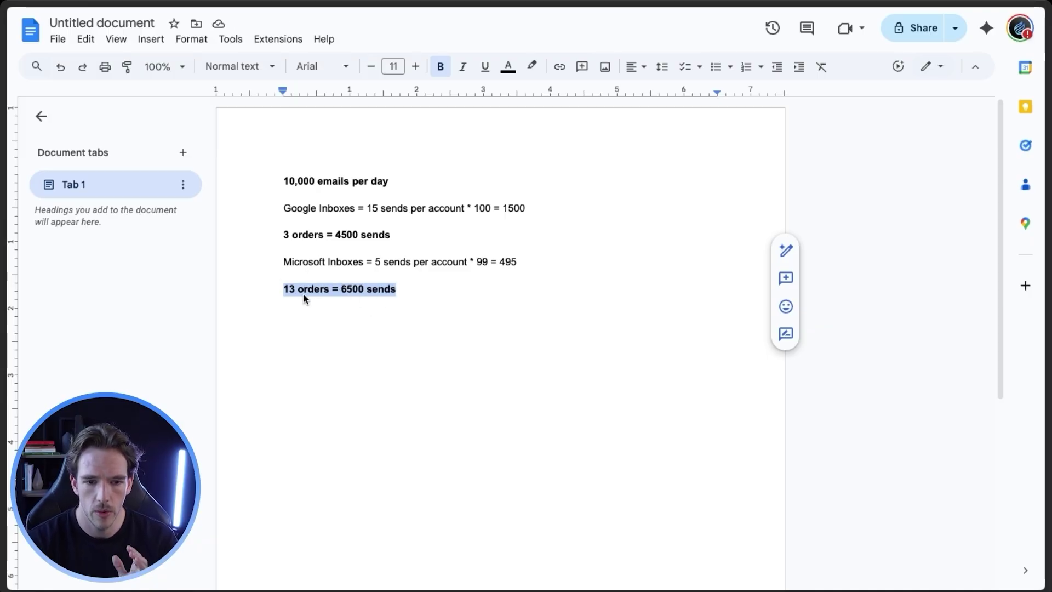
{"action": "left_click", "coordinate": [288, 290]}
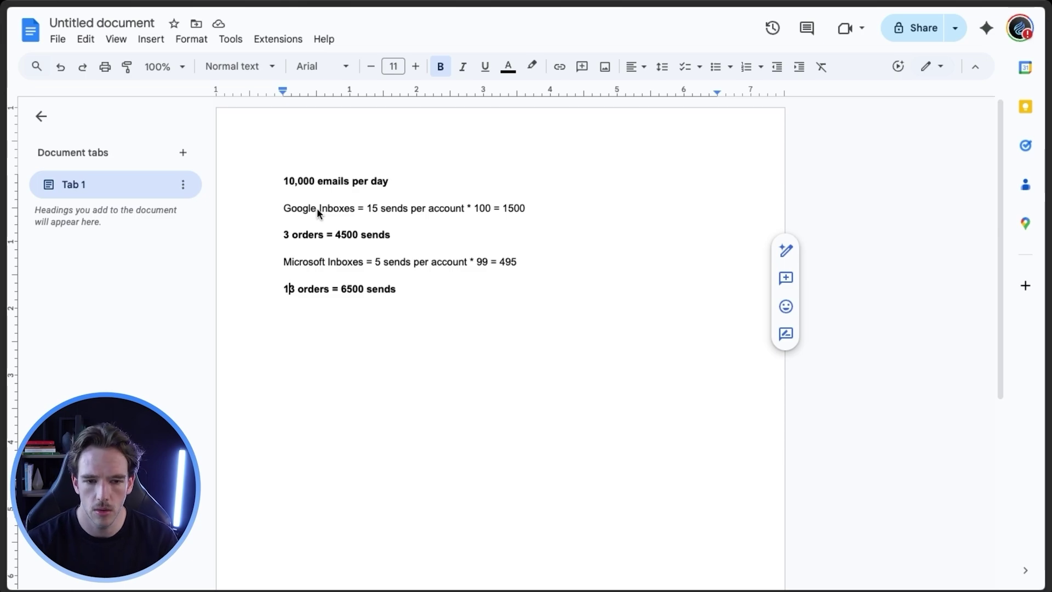
Add a '13 domains' line below the 13 orders line and space out the Microsoft line.
{"action": "key", "text": "End"}
{"action": "key", "text": "Return"}
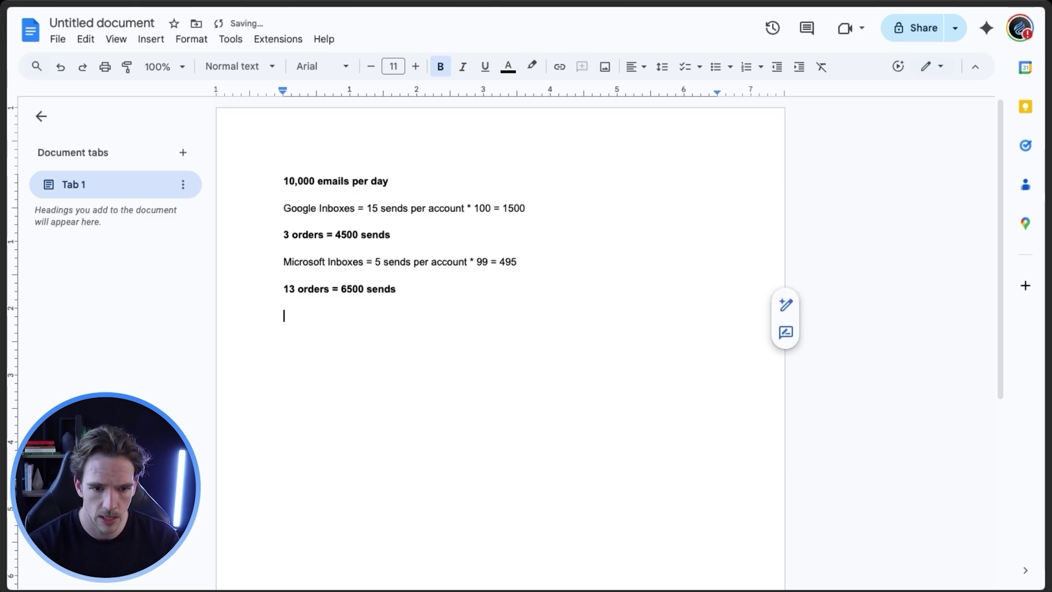
{"action": "type", "text": "1"}
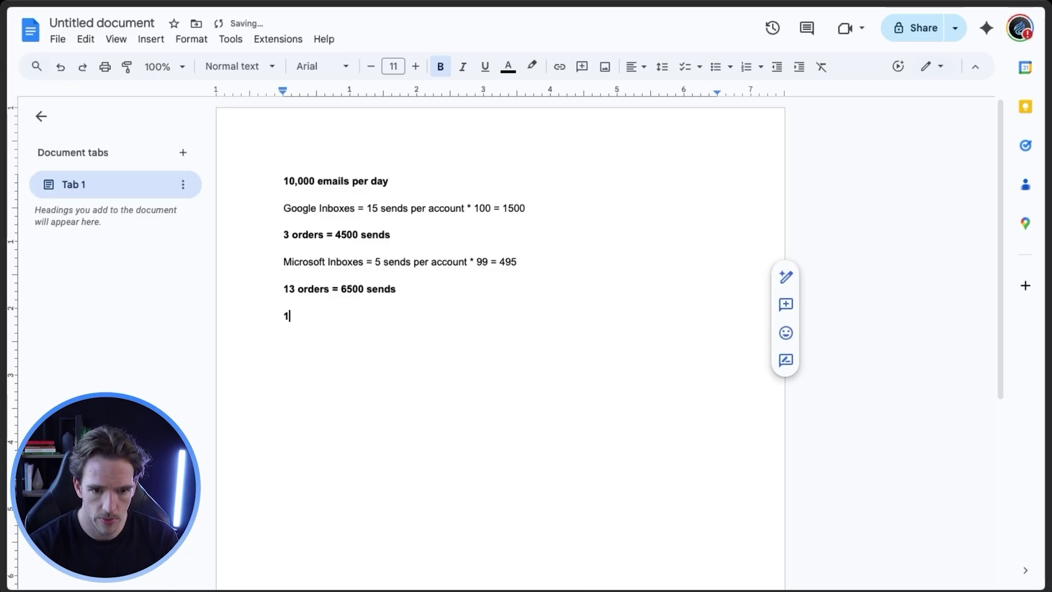
{"action": "type", "text": "3 domains"}
{"action": "left_click", "coordinate": [292, 262]}
{"action": "key", "text": "Return"}
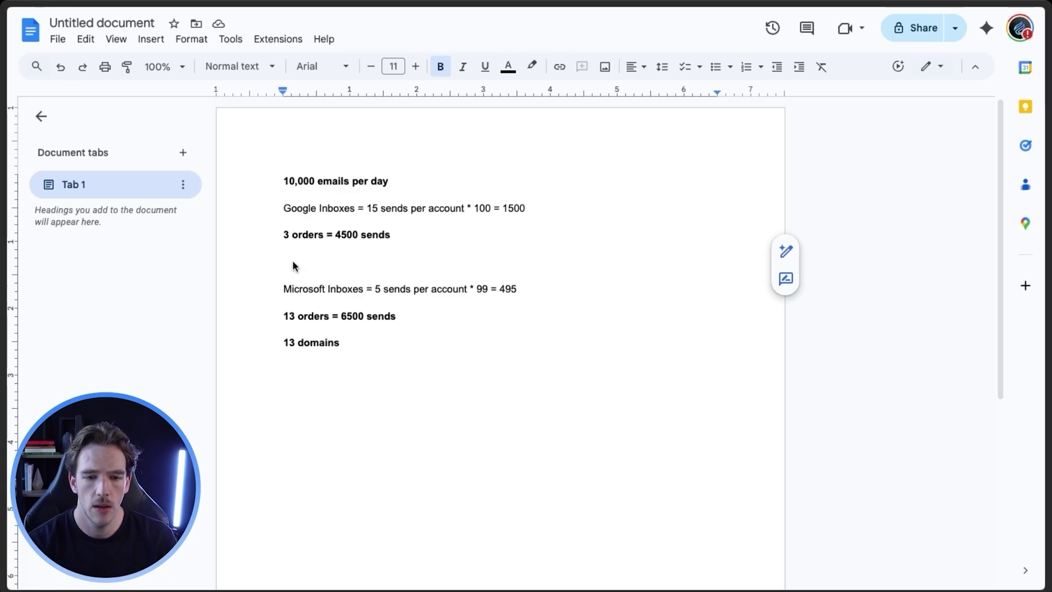
{"action": "double_click", "coordinate": [298, 262]}
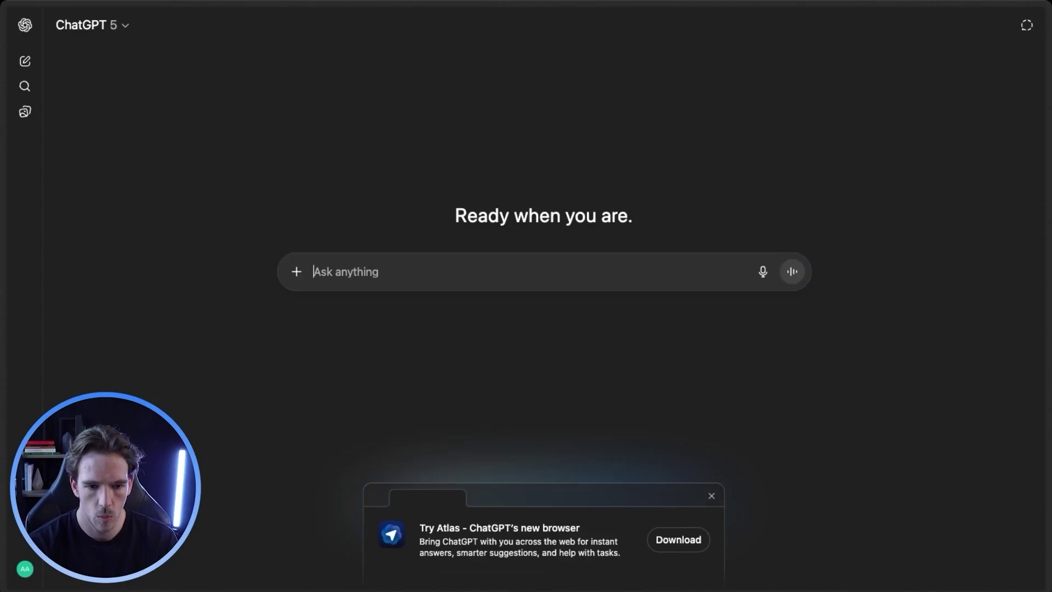
Paste the prompt for 113 growthflare .info domains and change the suffix range from 1-3 to 1-4.
{"action": "type", "text": "y"}
{"action": "key", "text": "BackSpace"}
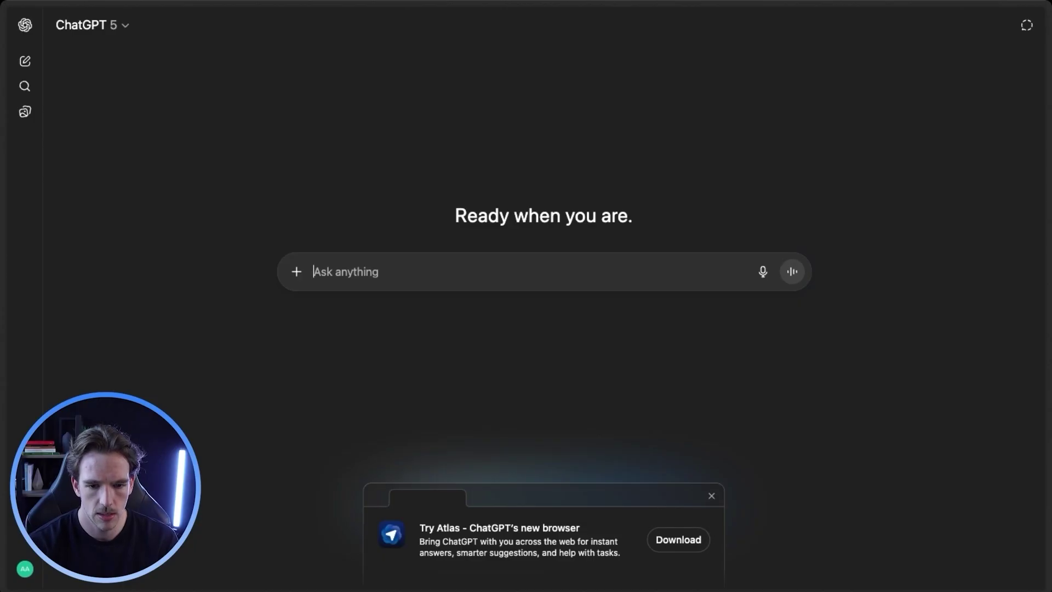
{"action": "type", "text": "I need you to help me come up with 113 domain names for growthflare to use in my cold email campaigns.  These need to have short suffixes on the end 1-3 letters, feel free to use things like co,llc.inc, etc. we want these to look like they could be actual domains. Don't use country phrases or words that are unrecognizable to the average person.  These will all be .info domains."}
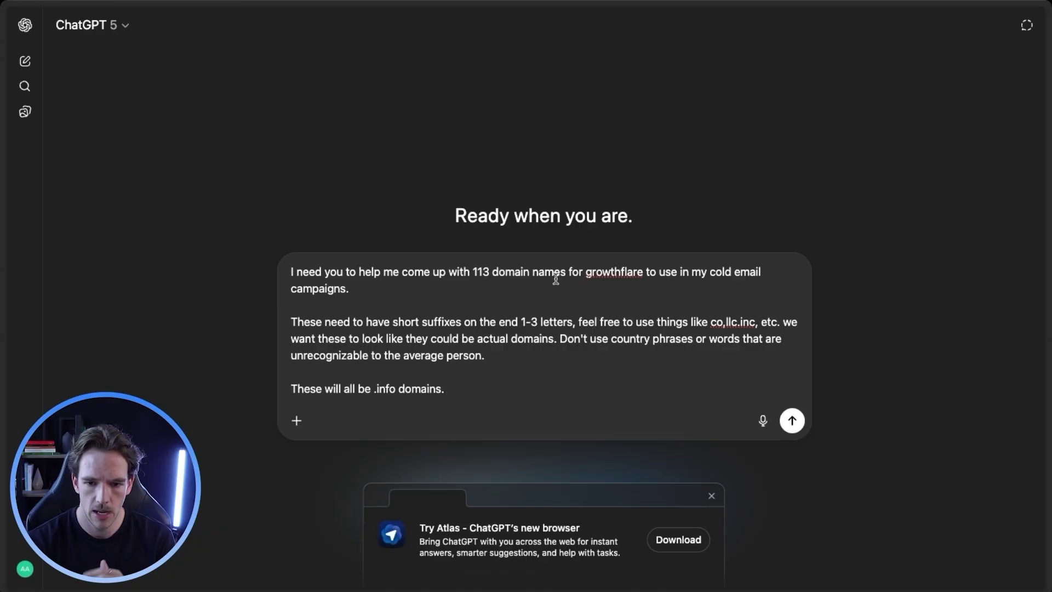
{"action": "double_click", "coordinate": [588, 272]}
{"action": "left_click", "coordinate": [387, 331]}
{"action": "left_click_drag", "start_coordinate": [422, 321], "coordinate": [460, 317]}
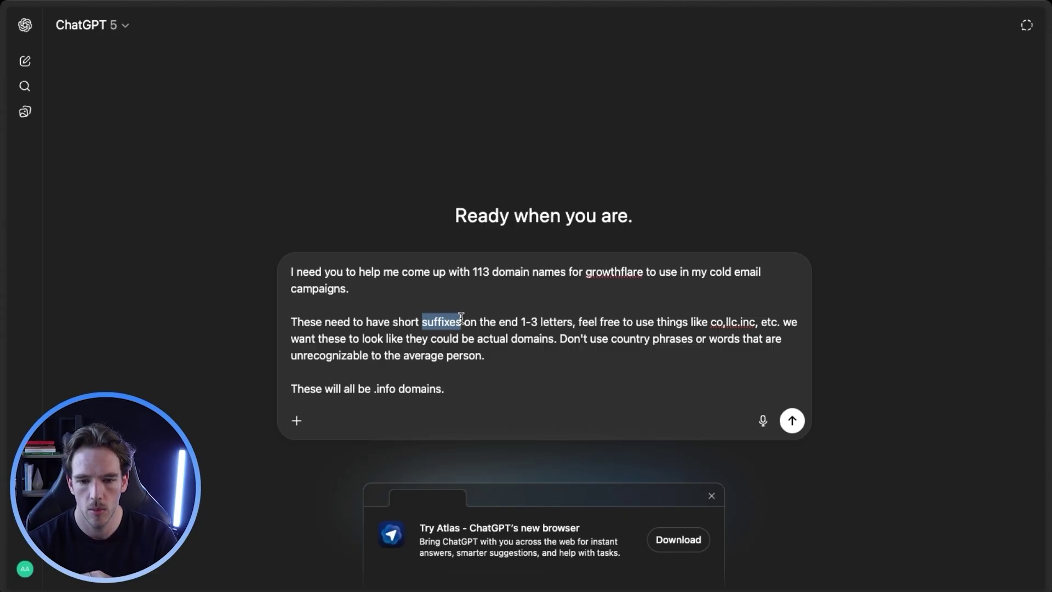
{"action": "double_click", "coordinate": [533, 320]}
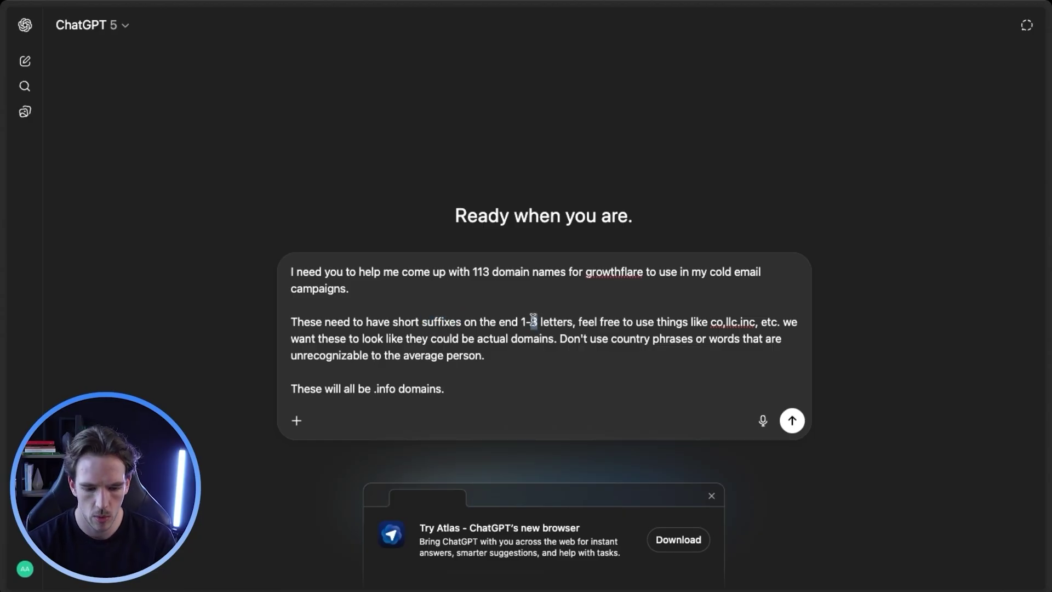
{"action": "type", "text": "4"}
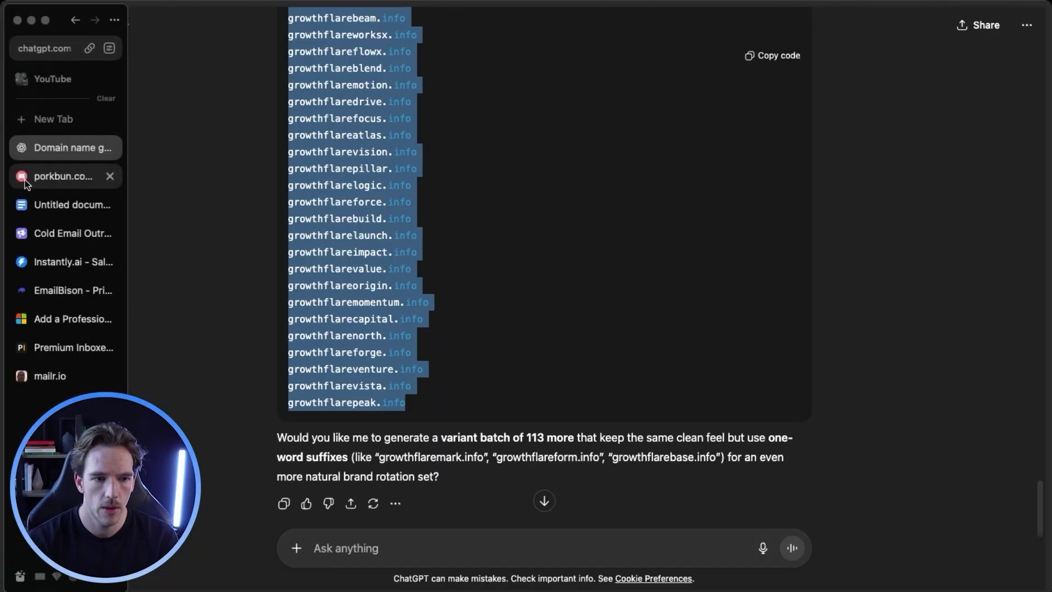
Bulk-search the generated domains on Porkbun with auto-add to cart, reviewing the $2.57 .info results.
{"action": "left_click", "coordinate": [24, 181]}
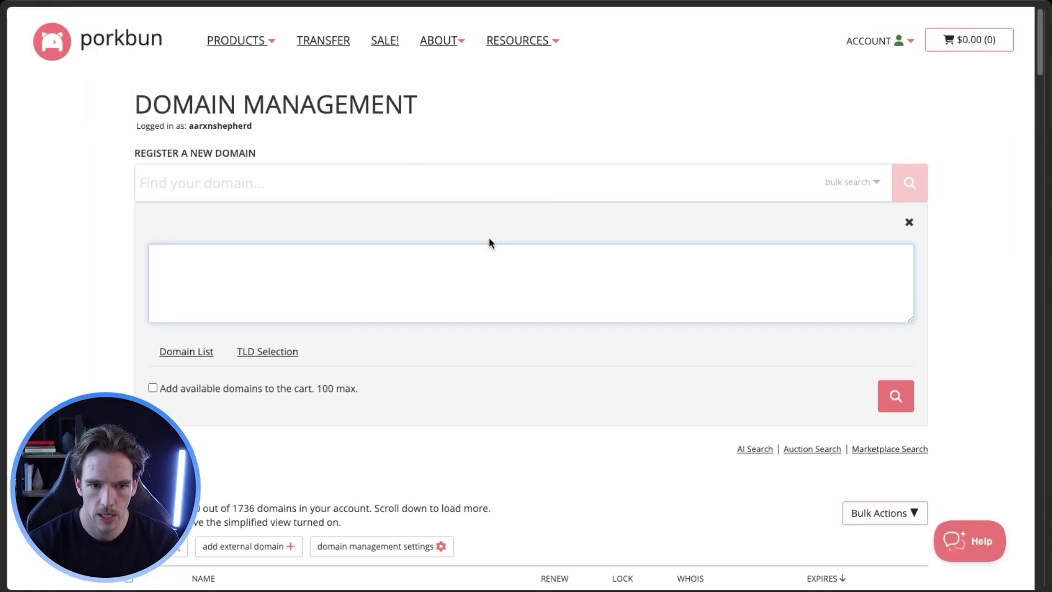
{"action": "left_click", "coordinate": [152, 388]}
{"action": "left_click", "coordinate": [197, 258]}
{"action": "key", "text": "ctrl+v"}
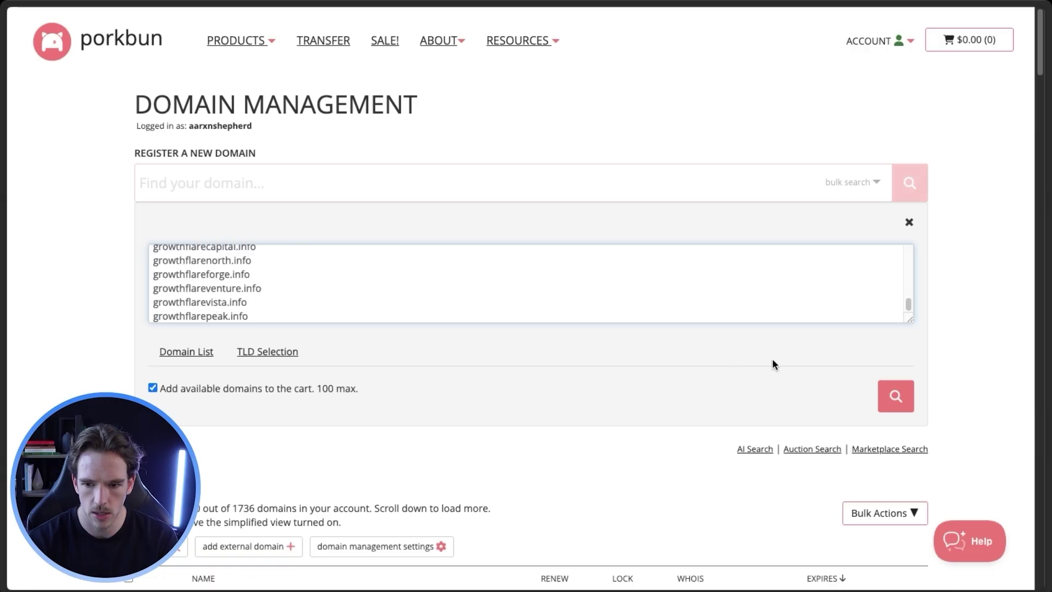
{"action": "left_click", "coordinate": [894, 396]}
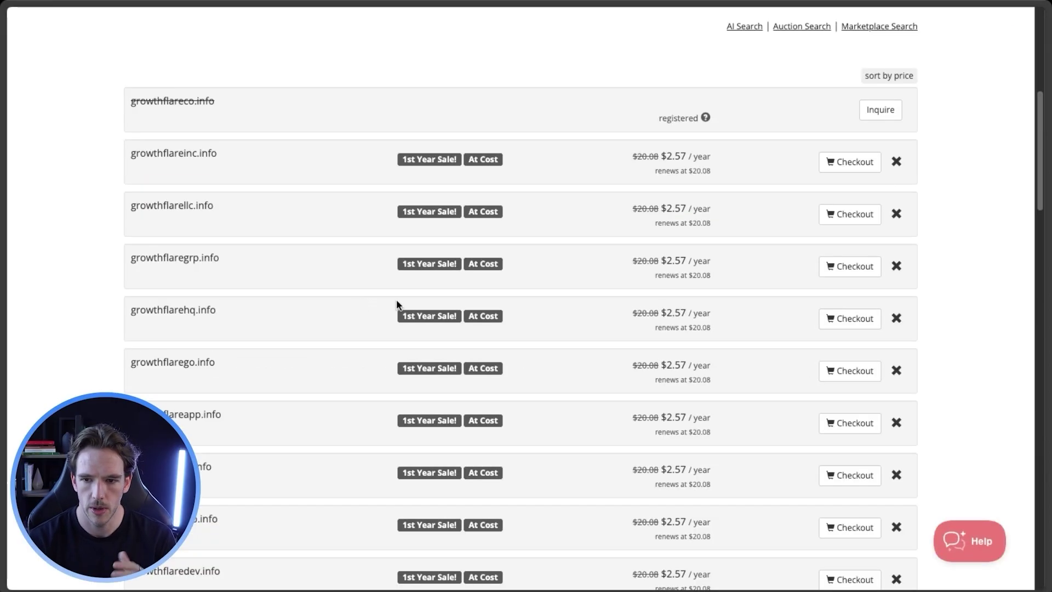
{"action": "scroll", "coordinate": [399, 305], "scroll_direction": "up", "scroll_amount": 7}
{"action": "scroll", "coordinate": [603, 244], "scroll_direction": "down", "scroll_amount": 4}
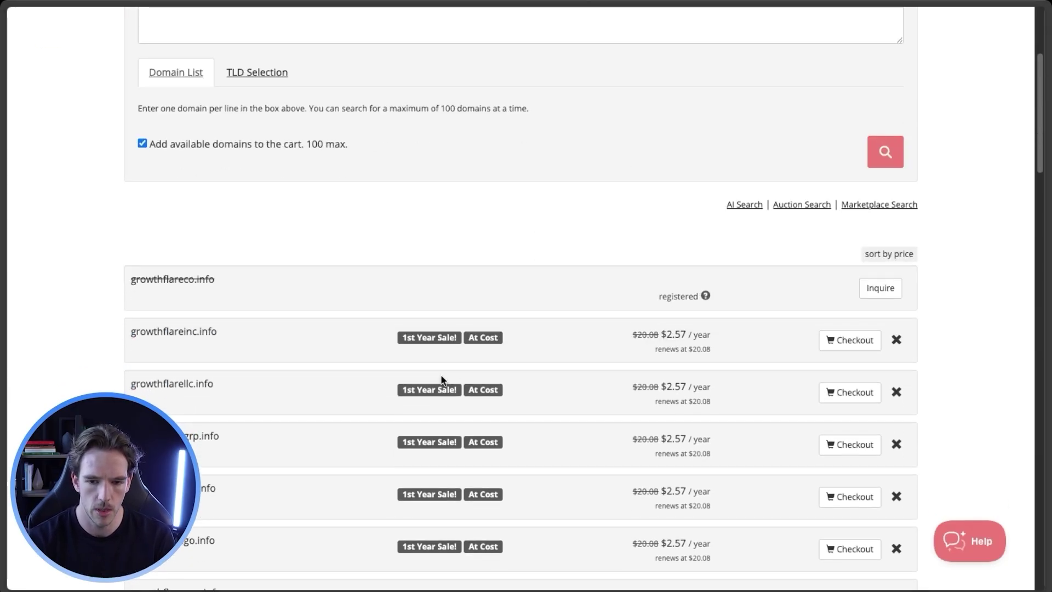
{"action": "left_click_drag", "start_coordinate": [198, 333], "coordinate": [221, 329]}
{"action": "left_click", "coordinate": [219, 331]}
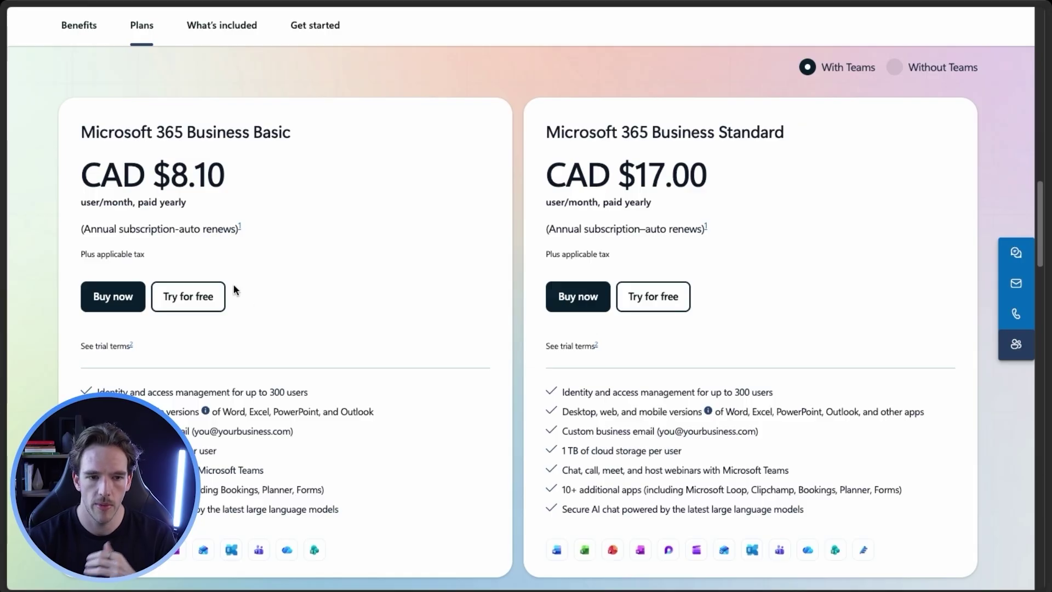
Note Microsoft 365 Business Basic at $8.10, then view Premium Inboxes' pricing plans.
{"action": "left_click_drag", "start_coordinate": [155, 174], "coordinate": [248, 175]}
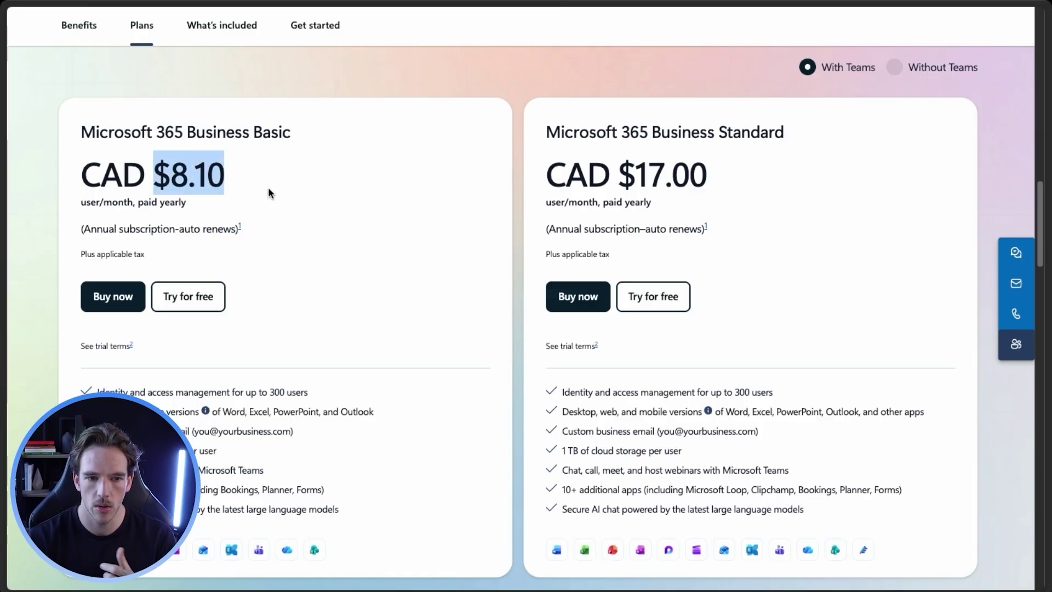
{"action": "left_click", "coordinate": [268, 188]}
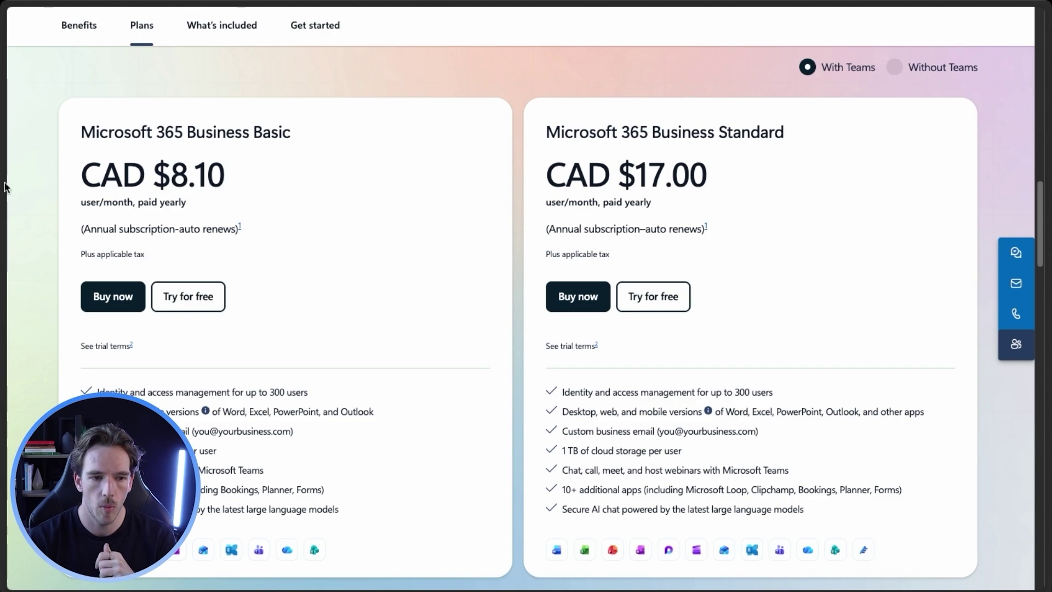
{"action": "mouse_move", "coordinate": [5, 186]}
{"action": "left_click", "coordinate": [56, 355]}
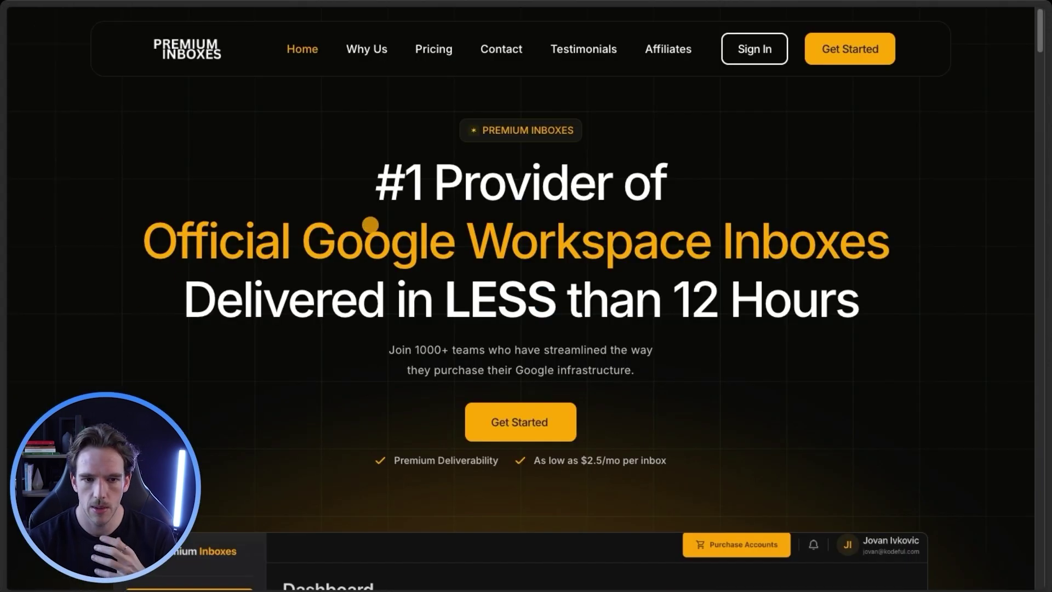
{"action": "left_click", "coordinate": [432, 52]}
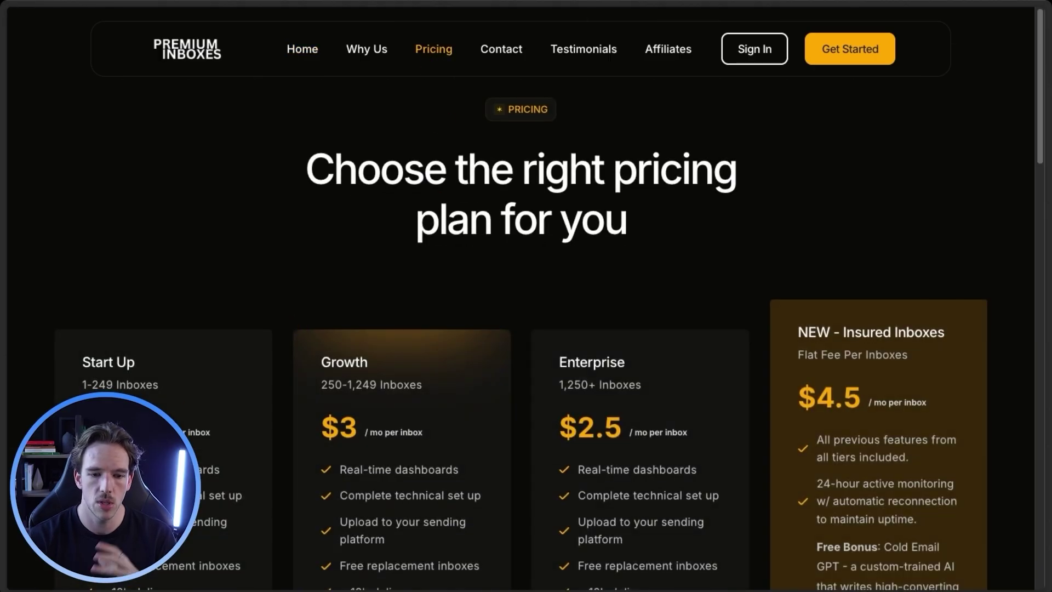
Compare Zapmail's pricing against Premium Inboxes, noting Zapmail's $299 Pro Plan.
{"action": "mouse_move", "coordinate": [7, 327]}
{"action": "left_click", "coordinate": [57, 375]}
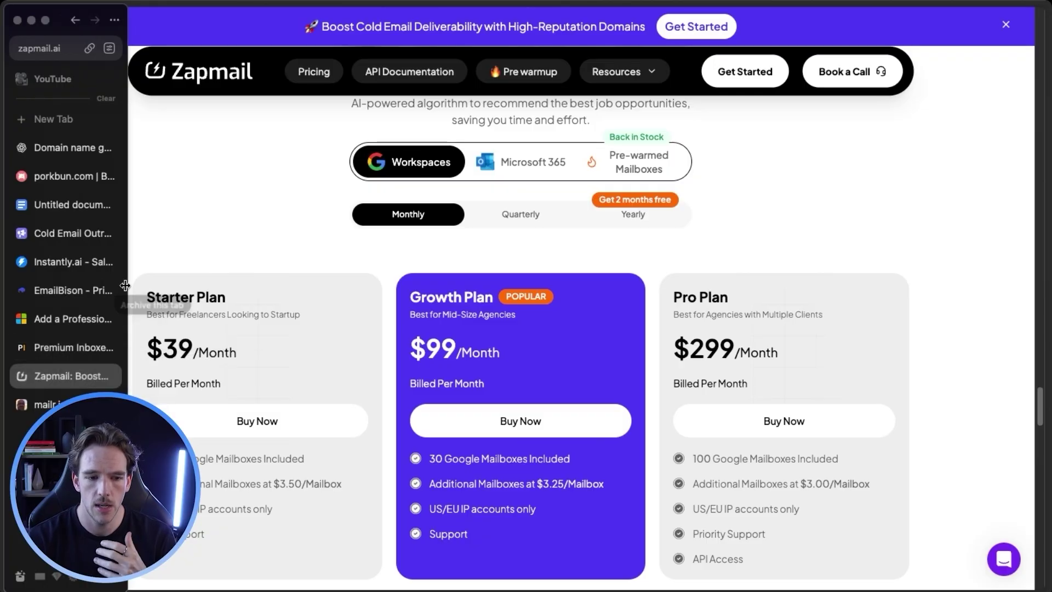
{"action": "left_click", "coordinate": [70, 349]}
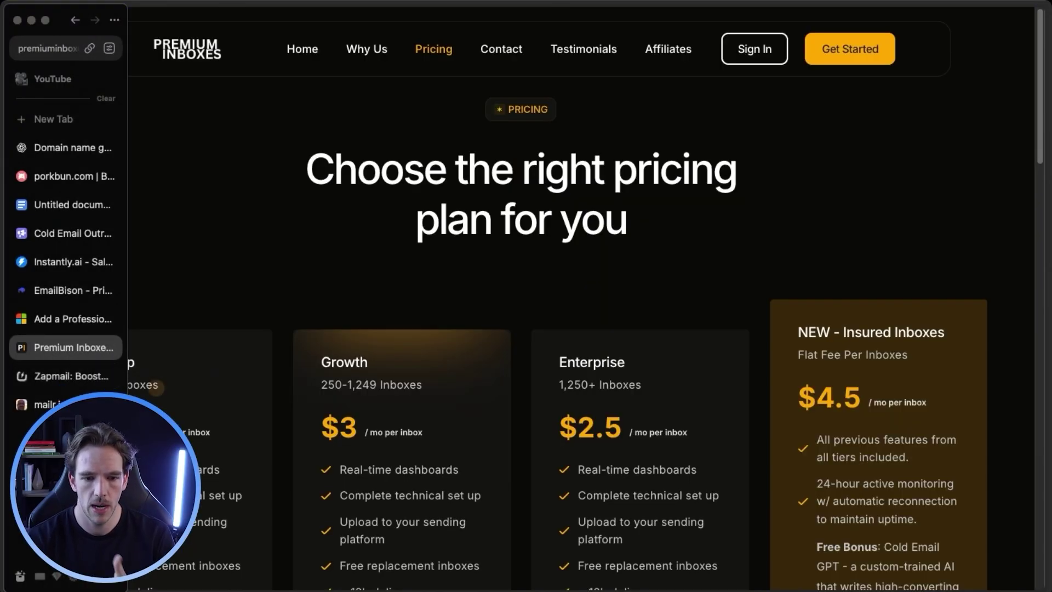
{"action": "mouse_move", "coordinate": [7, 376]}
{"action": "left_click", "coordinate": [60, 376]}
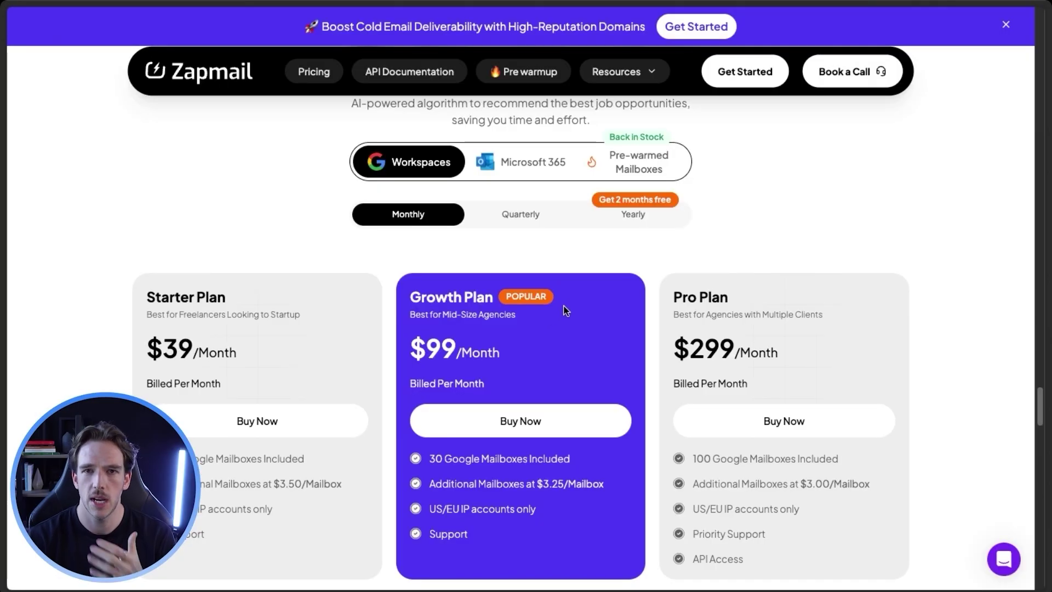
{"action": "left_click_drag", "start_coordinate": [673, 351], "coordinate": [735, 351]}
{"action": "mouse_move", "coordinate": [715, 456]}
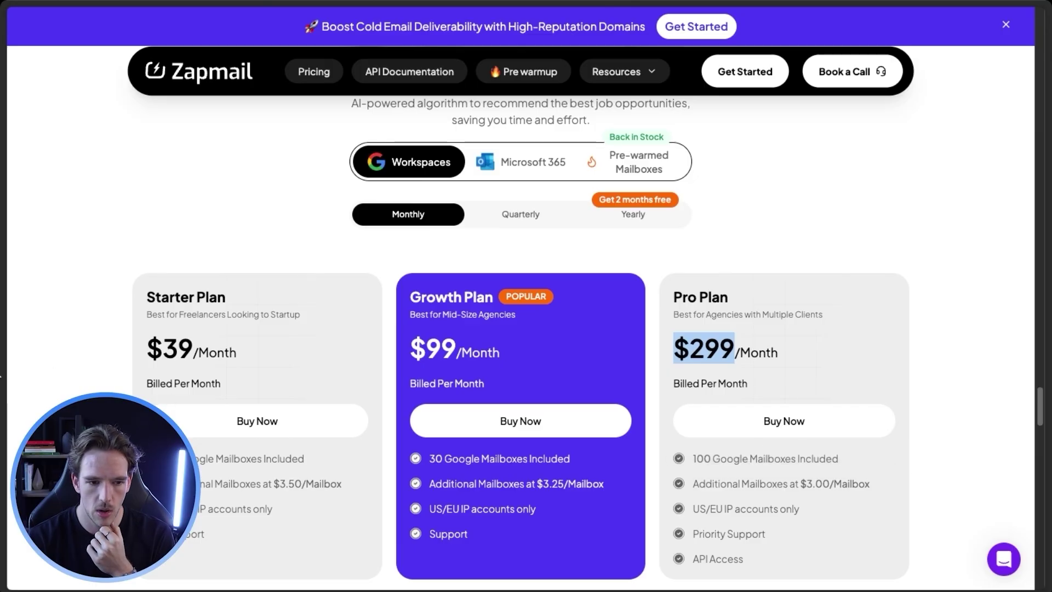
Browse the mailr.io site and jump to its pricing section.
{"action": "mouse_move", "coordinate": [7, 406]}
{"action": "left_click", "coordinate": [60, 404]}
{"action": "scroll", "coordinate": [277, 266], "scroll_direction": "down", "scroll_amount": 15}
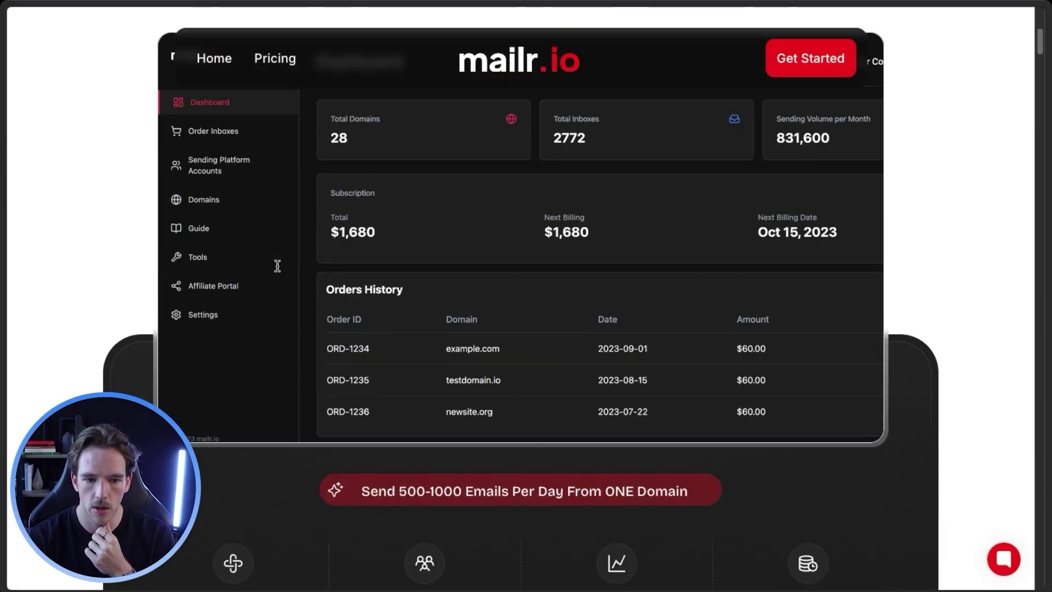
{"action": "scroll", "coordinate": [277, 266], "scroll_direction": "down", "scroll_amount": 20}
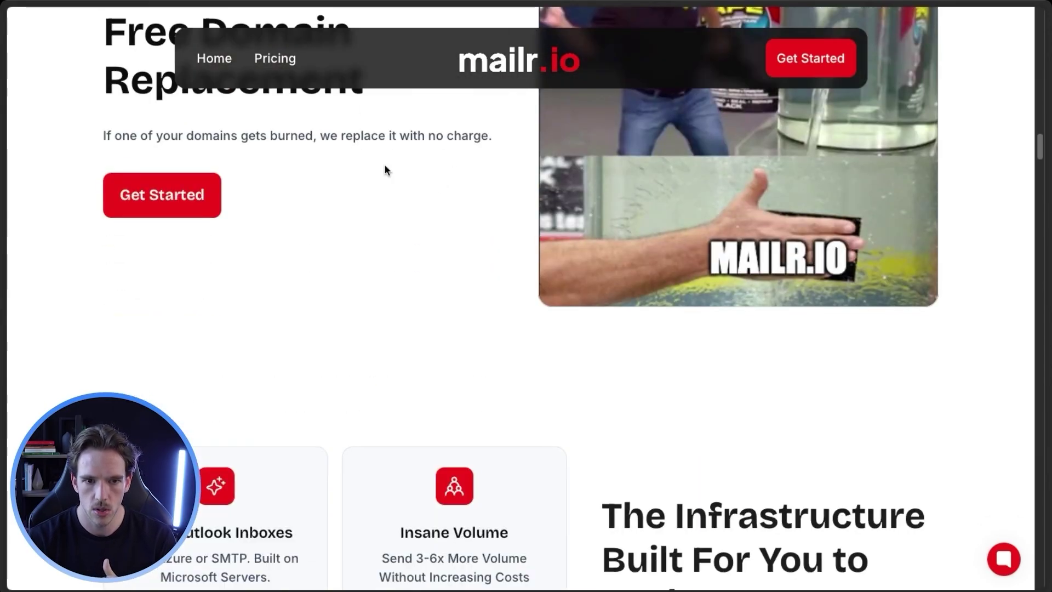
{"action": "left_click", "coordinate": [276, 61]}
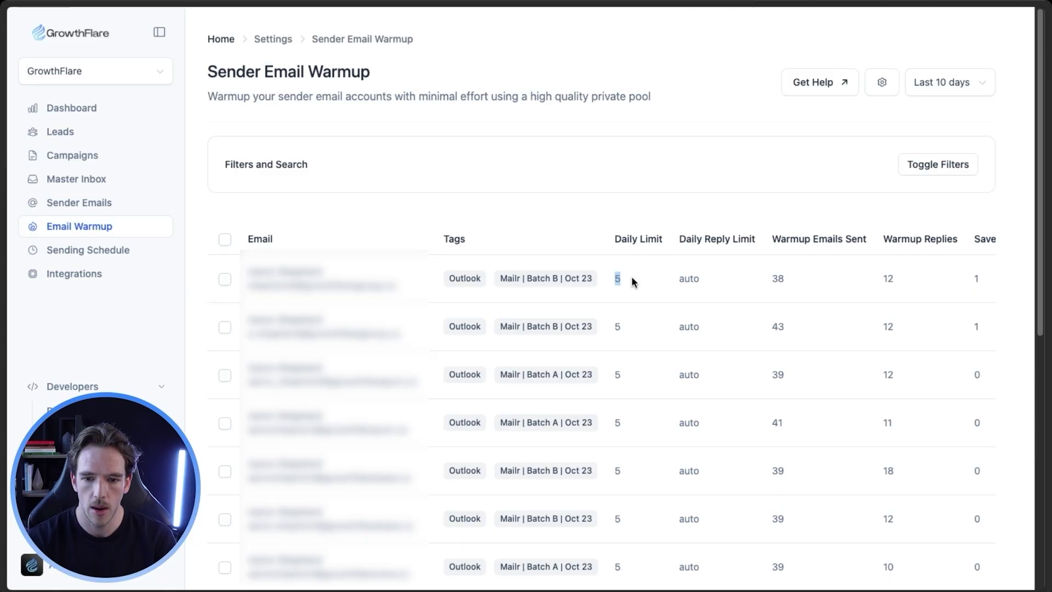
Inspect the first warmup account's dated tag and scroll through the ZapMail-tagged sender accounts.
{"action": "key", "text": "BackSpace"}
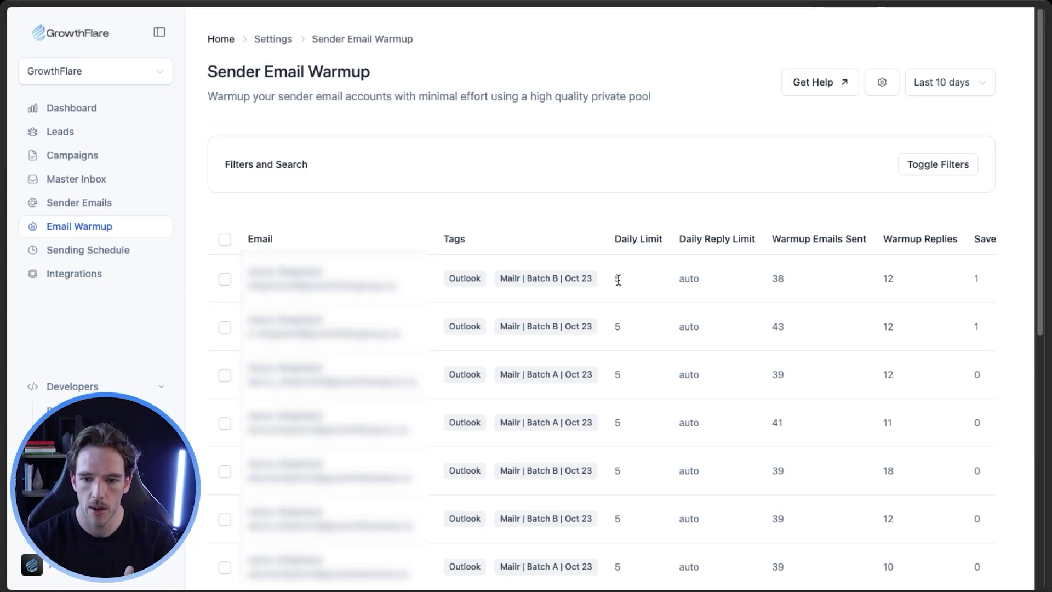
{"action": "double_click", "coordinate": [583, 279]}
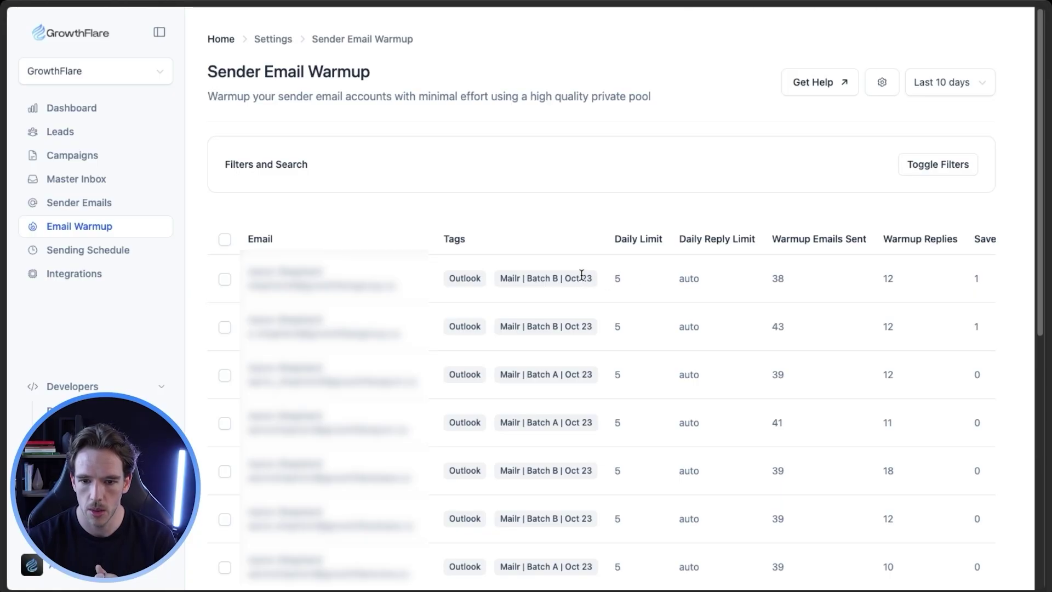
{"action": "left_click", "coordinate": [774, 273]}
{"action": "scroll", "coordinate": [774, 272], "scroll_direction": "down", "scroll_amount": 1}
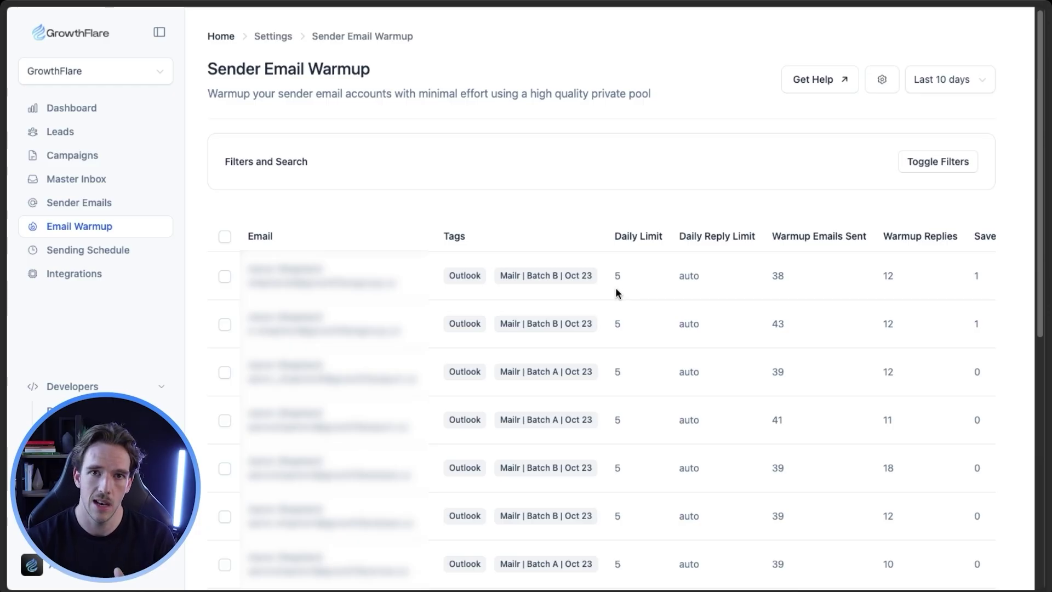
{"action": "scroll", "coordinate": [644, 301], "scroll_direction": "down", "scroll_amount": 15}
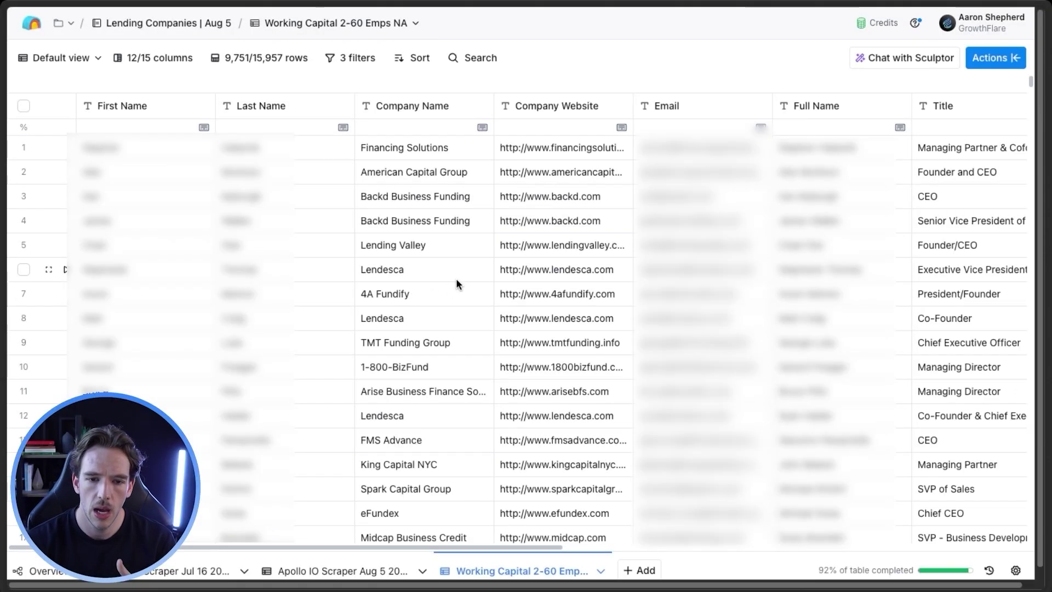
Review the Working Capital 2-60 Emps NA table columns and download it as a CSV.
{"action": "scroll", "coordinate": [456, 278], "scroll_direction": "right", "scroll_amount": 3}
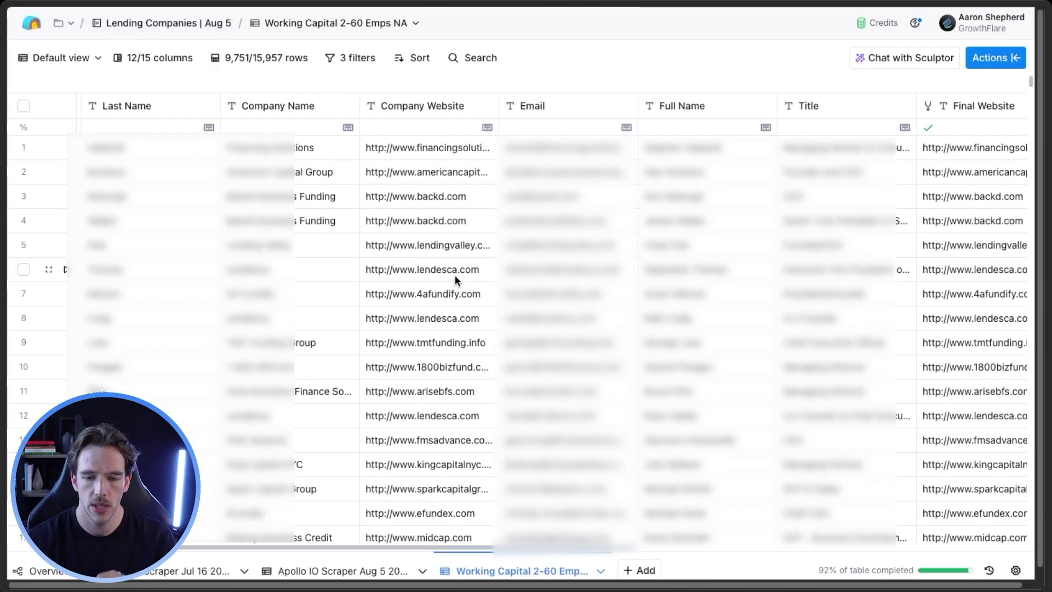
{"action": "scroll", "coordinate": [454, 274], "scroll_direction": "left", "scroll_amount": 3}
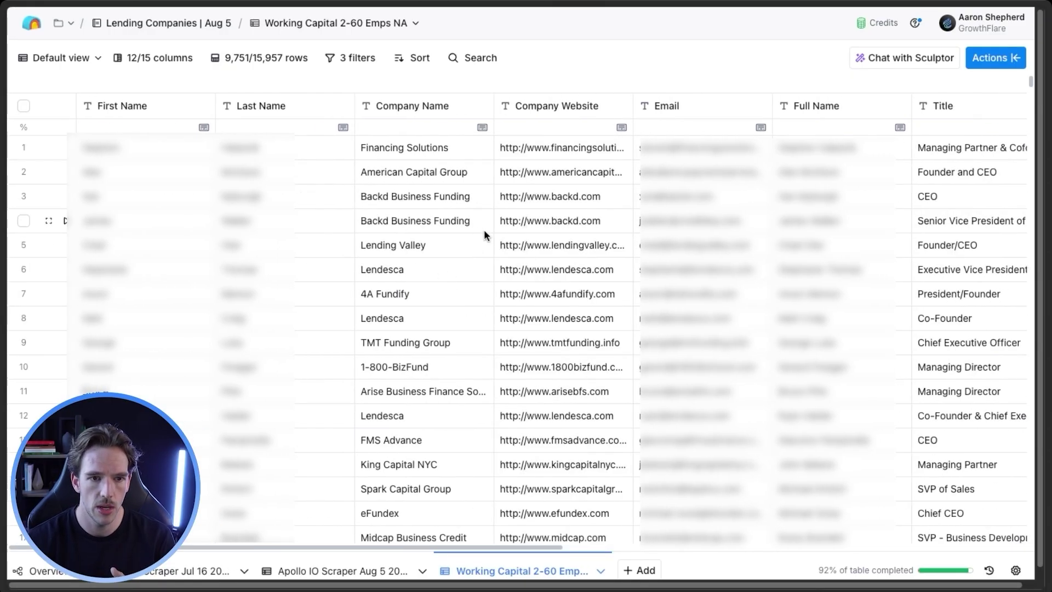
{"action": "scroll", "coordinate": [357, 202], "scroll_direction": "right", "scroll_amount": 10}
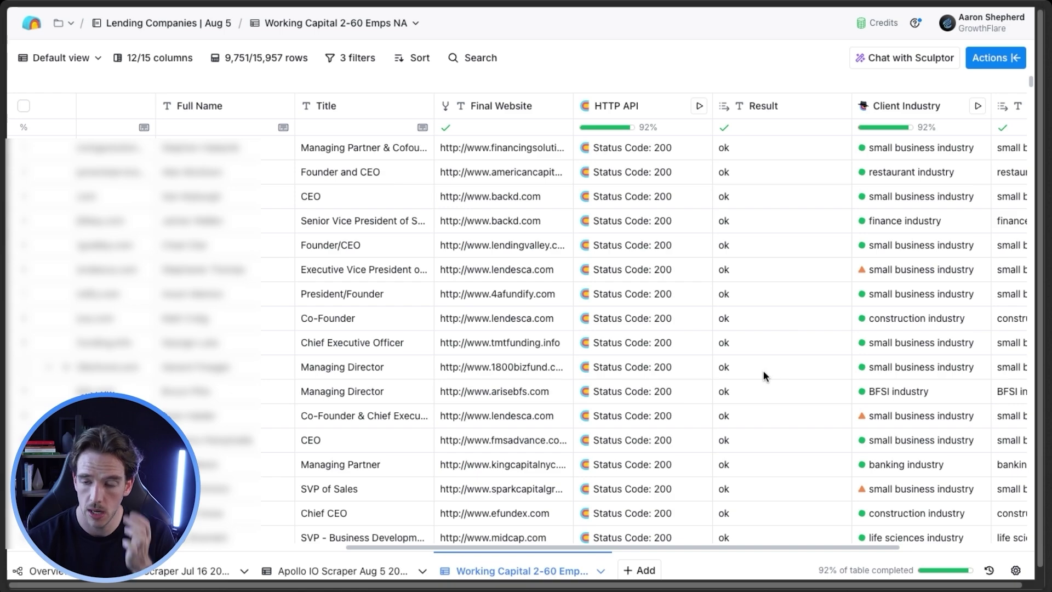
{"action": "scroll", "coordinate": [763, 370], "scroll_direction": "right", "scroll_amount": 5}
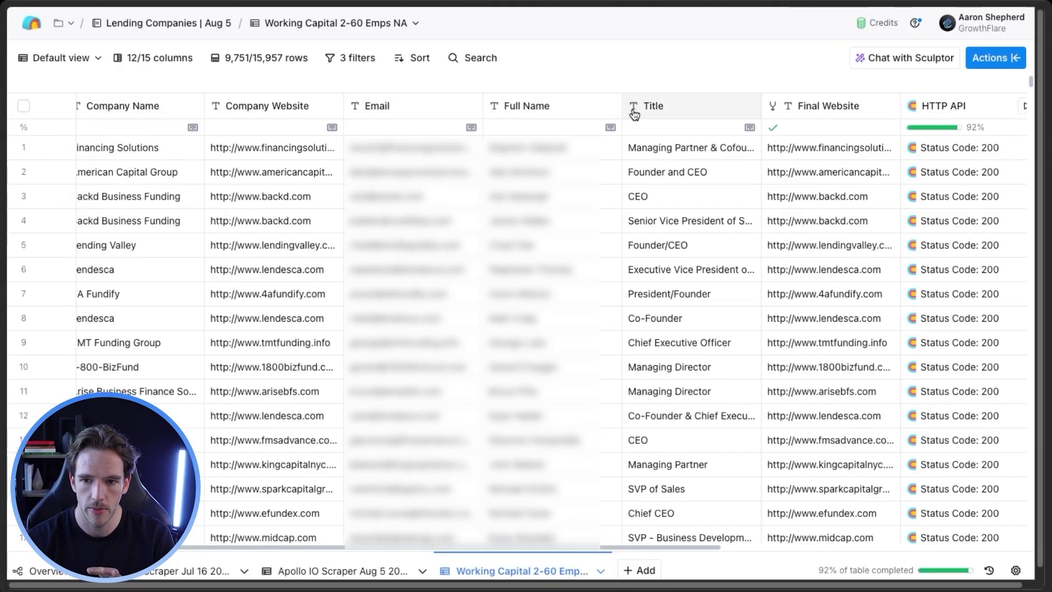
{"action": "left_click", "coordinate": [1011, 58]}
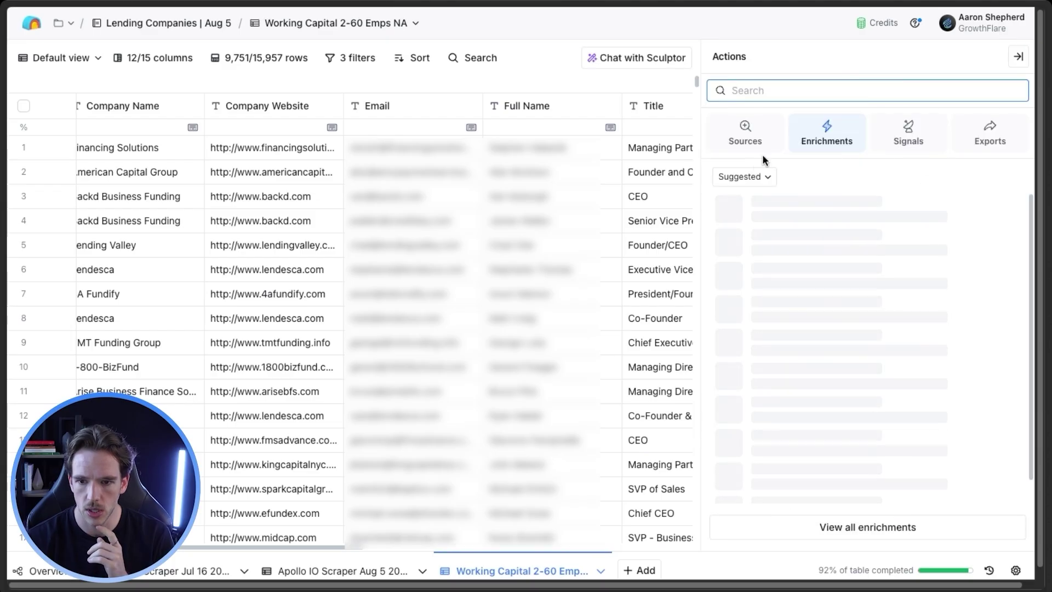
{"action": "left_click", "coordinate": [1006, 139]}
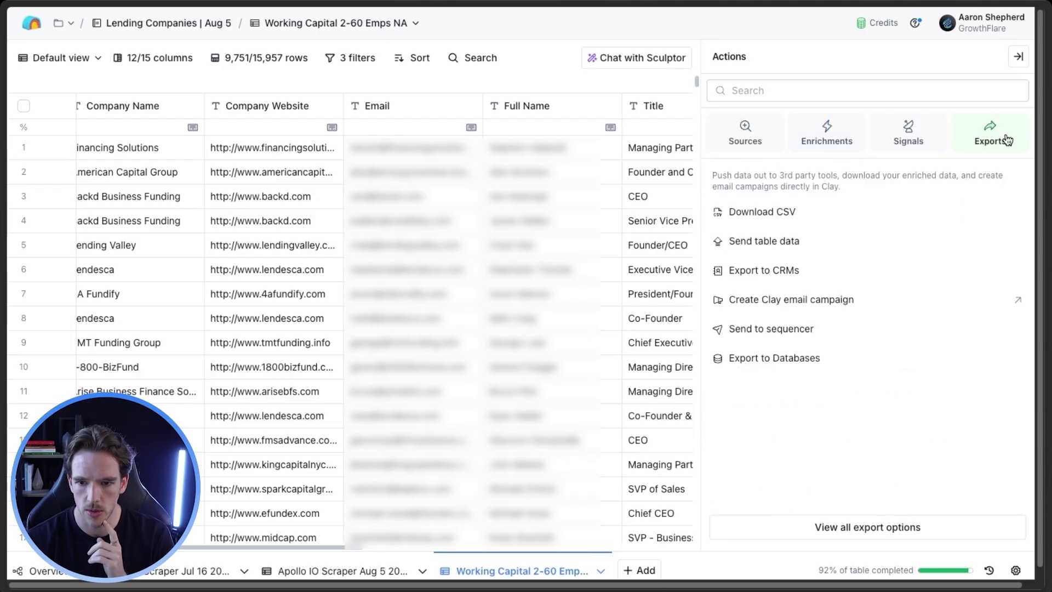
{"action": "left_click", "coordinate": [807, 213]}
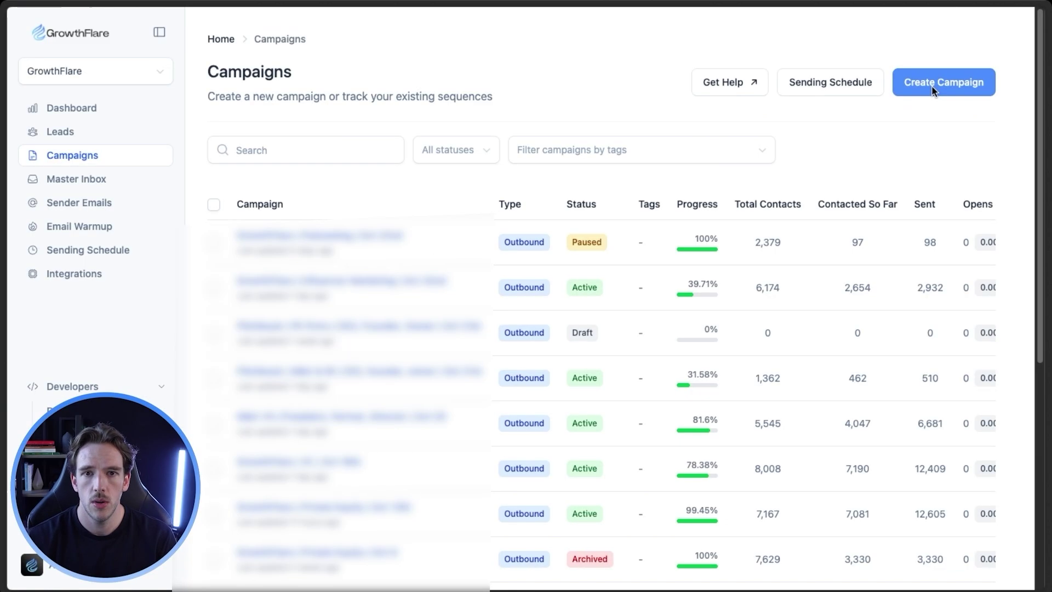
Create an Outbound campaign named 'GrowthFlare | Lending | 10-50 employees | Nov 2'.
{"action": "left_click", "coordinate": [931, 84]}
{"action": "left_click", "coordinate": [449, 273]}
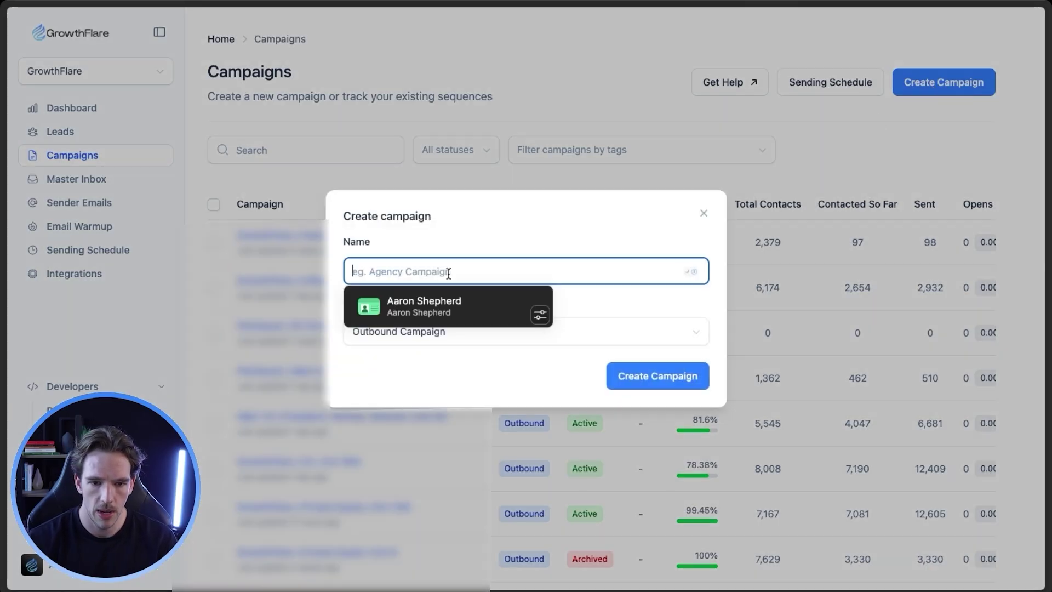
{"action": "type", "text": "GrowthFlare | Lending |"}
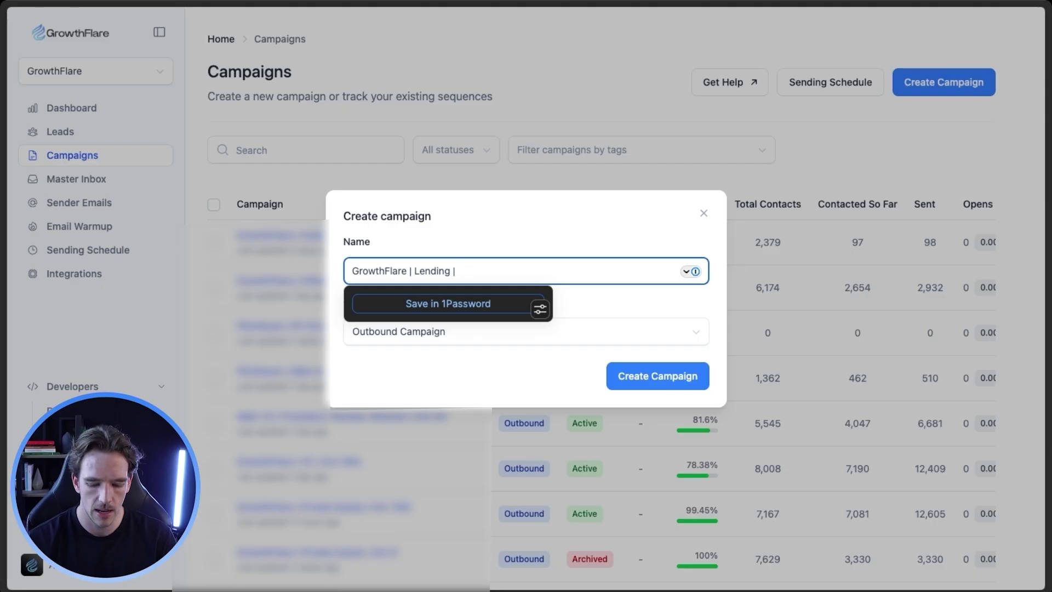
{"action": "type", "text": "10-50 employees | Nov 2"}
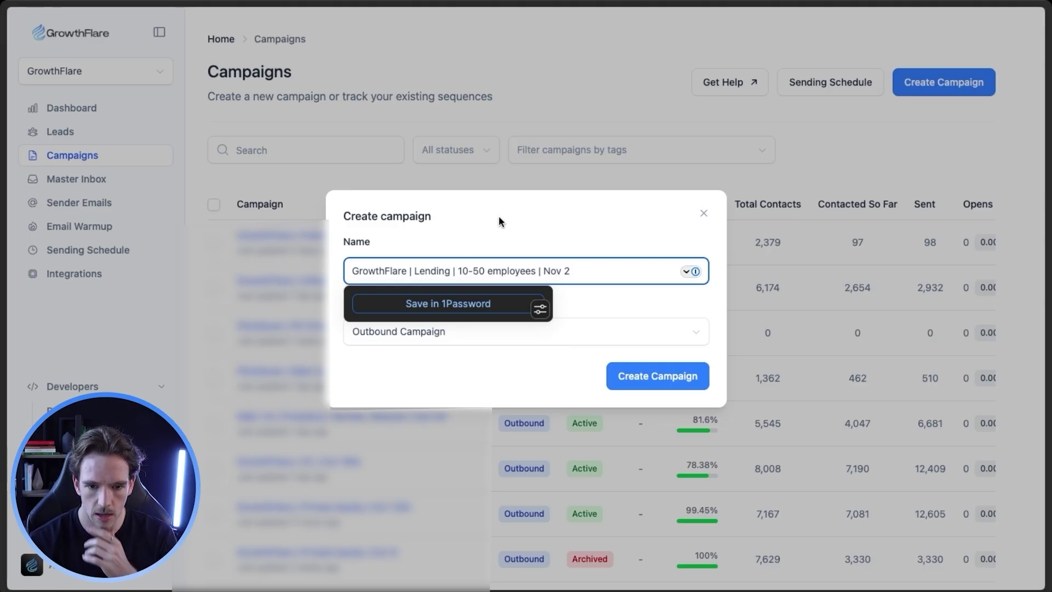
{"action": "left_click", "coordinate": [501, 224]}
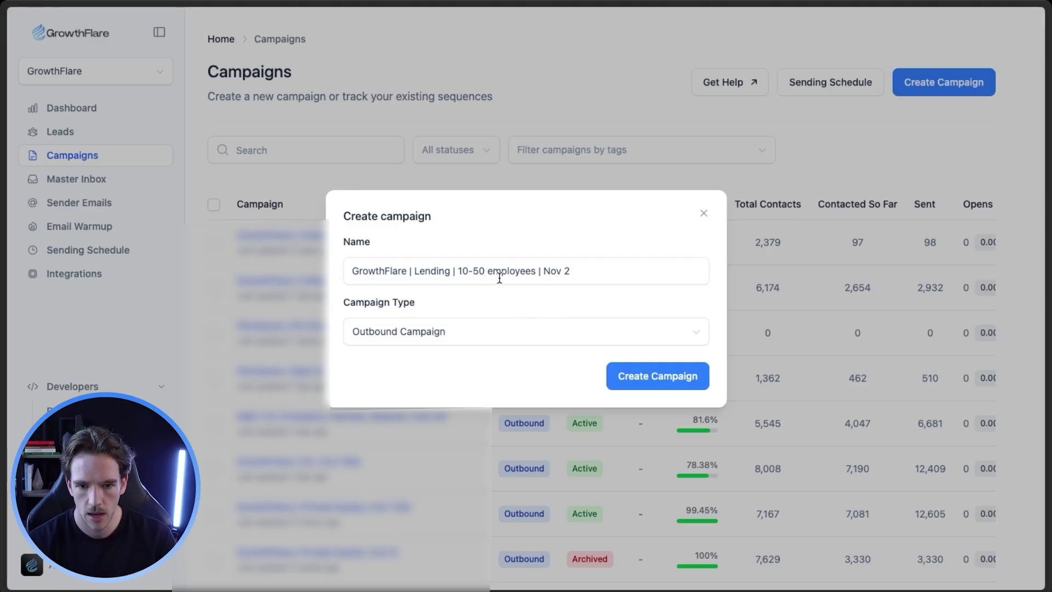
{"action": "left_click", "coordinate": [678, 383]}
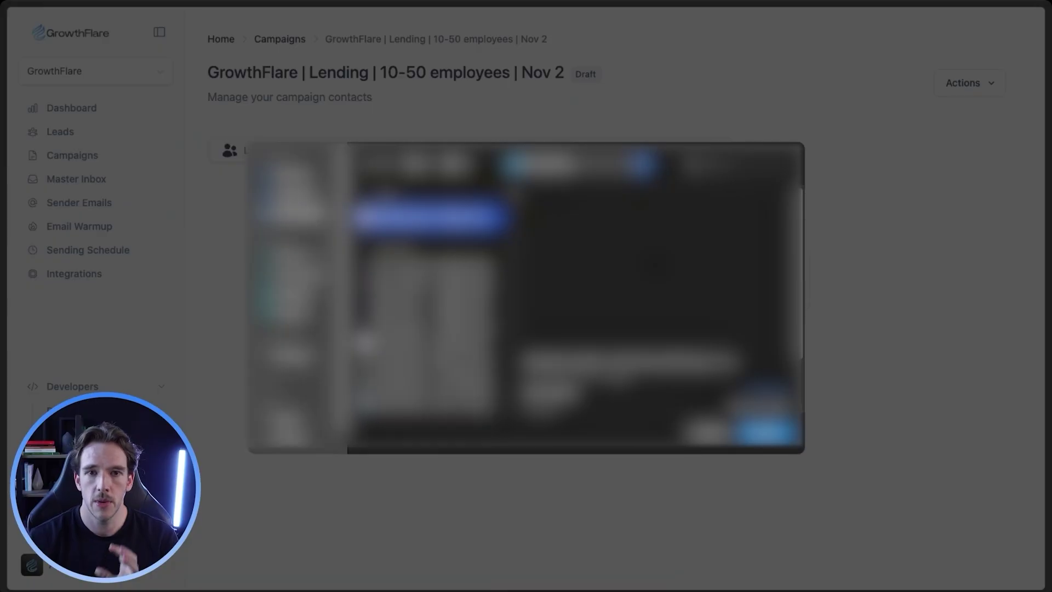
Upload the leads CSV and finish header mapping, keeping Industry mapped to the industry field.
{"action": "key", "text": "Return"}
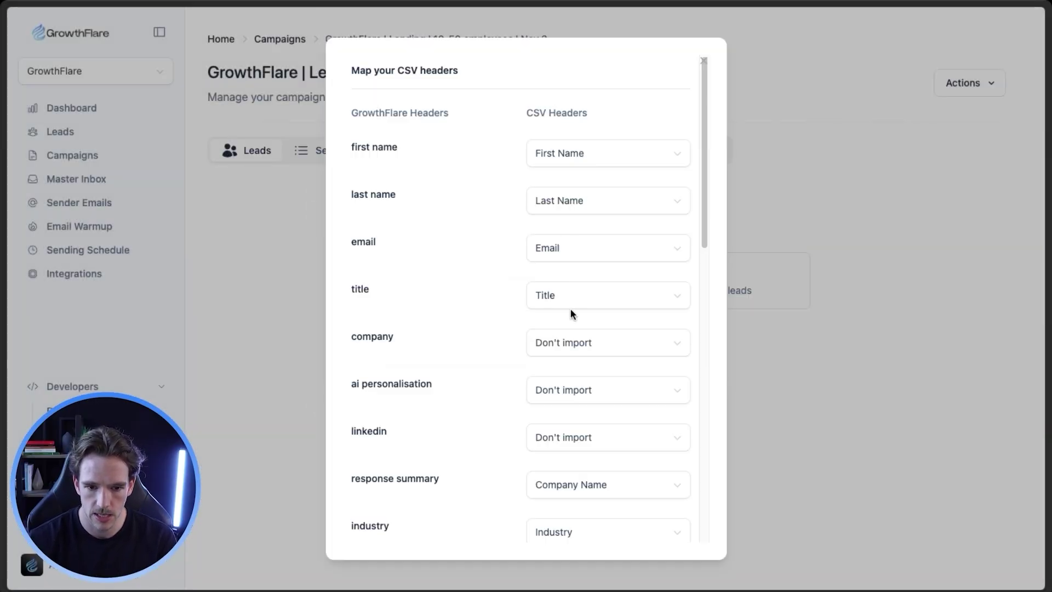
{"action": "scroll", "coordinate": [571, 312], "scroll_direction": "down", "scroll_amount": 2}
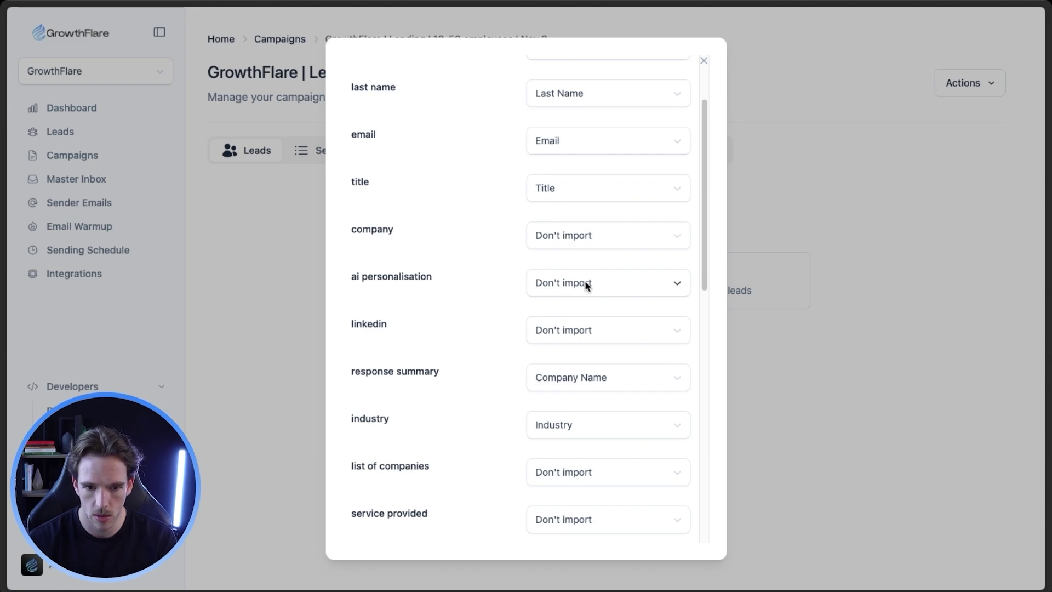
{"action": "scroll", "coordinate": [586, 290], "scroll_direction": "down", "scroll_amount": 1}
{"action": "scroll", "coordinate": [583, 305], "scroll_direction": "down", "scroll_amount": 4}
{"action": "left_click", "coordinate": [581, 306]}
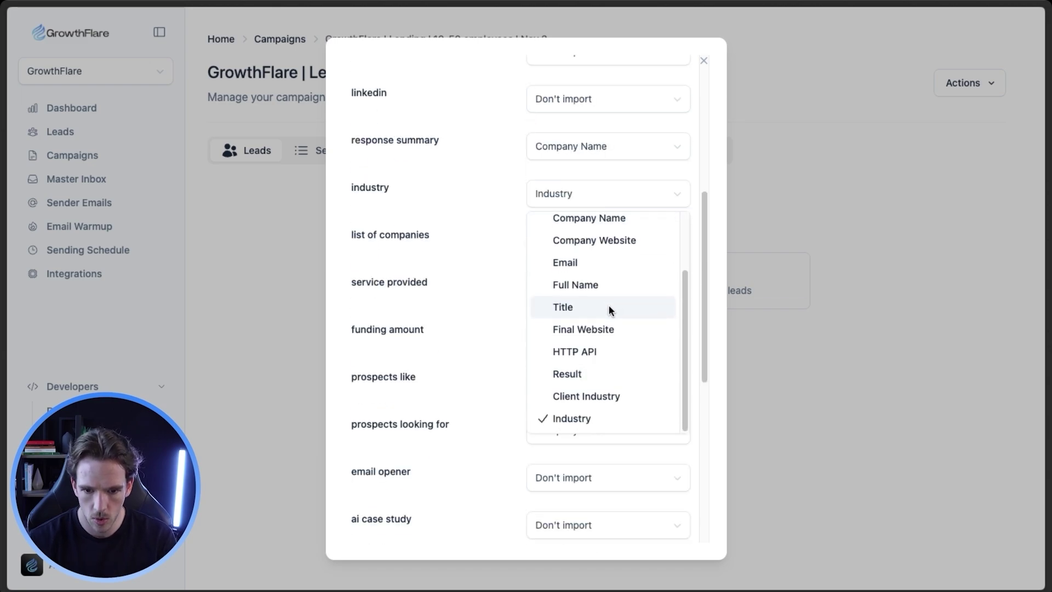
{"action": "left_click", "coordinate": [594, 414]}
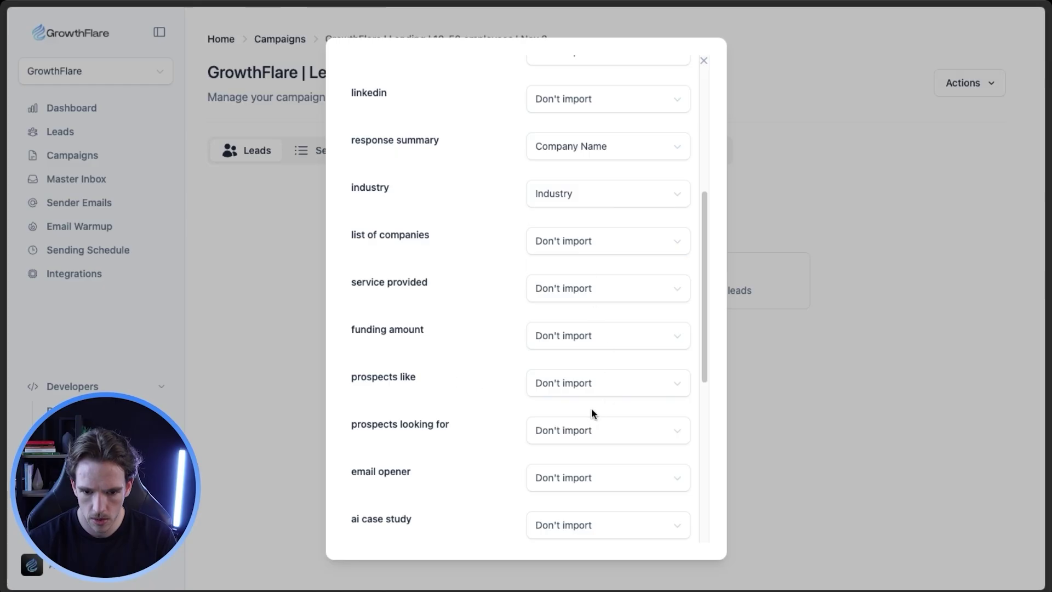
{"action": "scroll", "coordinate": [593, 408], "scroll_direction": "down", "scroll_amount": 7}
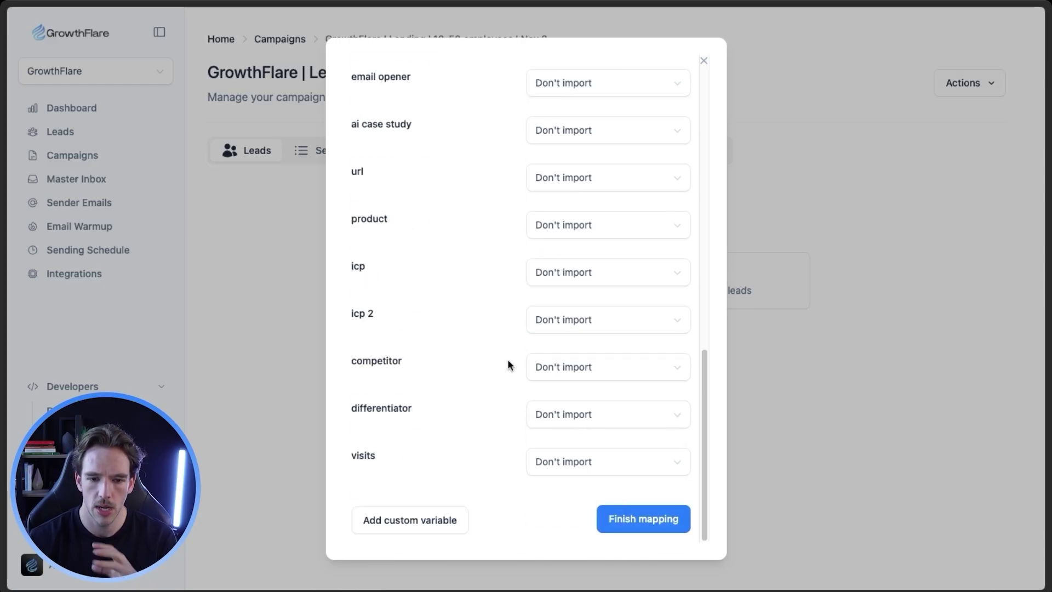
{"action": "left_click", "coordinate": [662, 521]}
Import the leads as list 'Lending November 2', updating existing leads.
{"action": "left_click", "coordinate": [425, 143]}
{"action": "type", "text": "Lending November 2"}
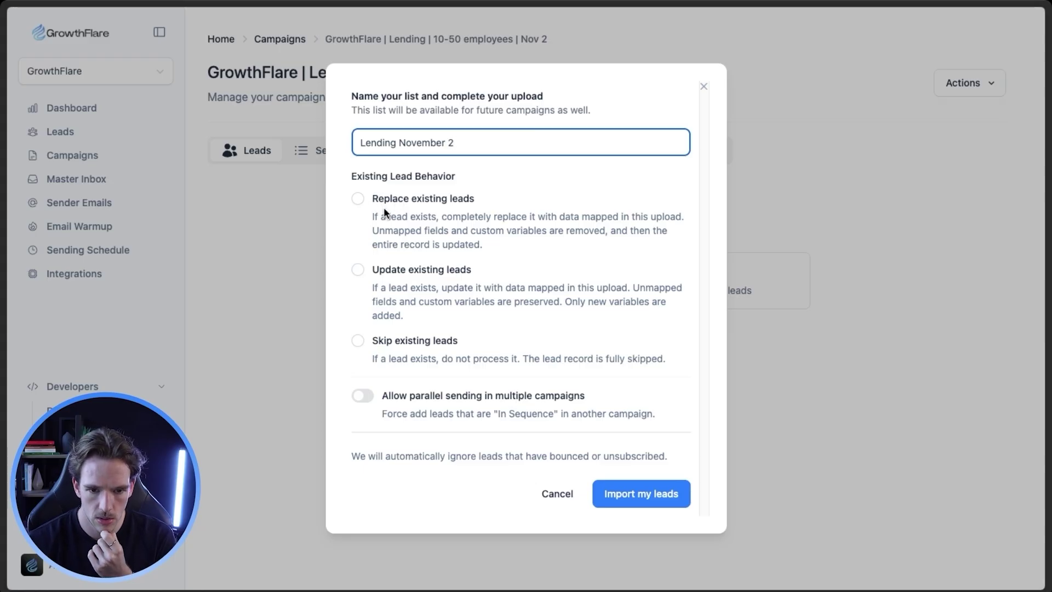
{"action": "left_click", "coordinate": [386, 270]}
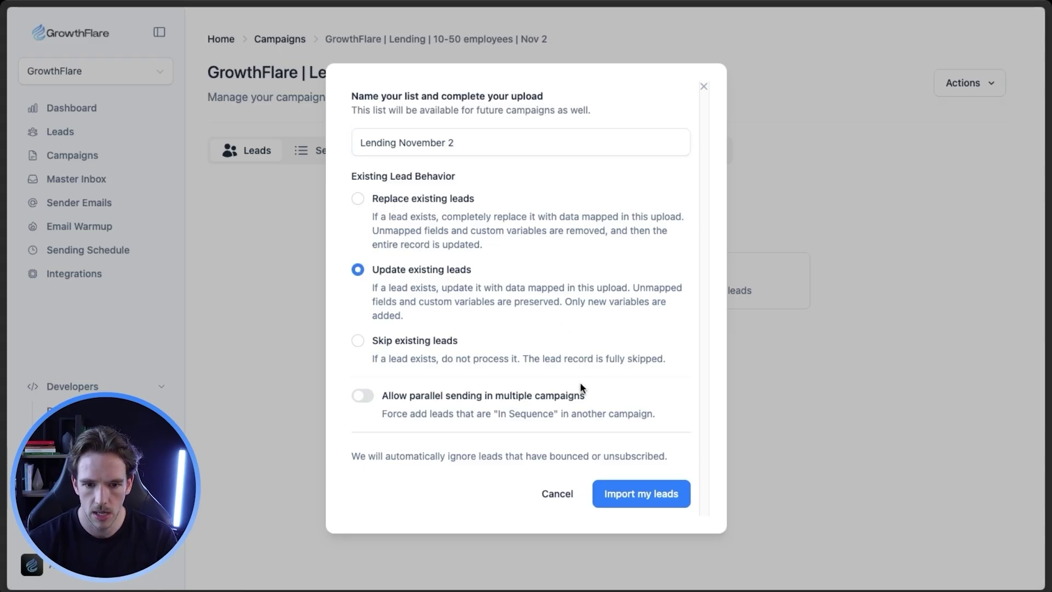
{"action": "left_click", "coordinate": [644, 494]}
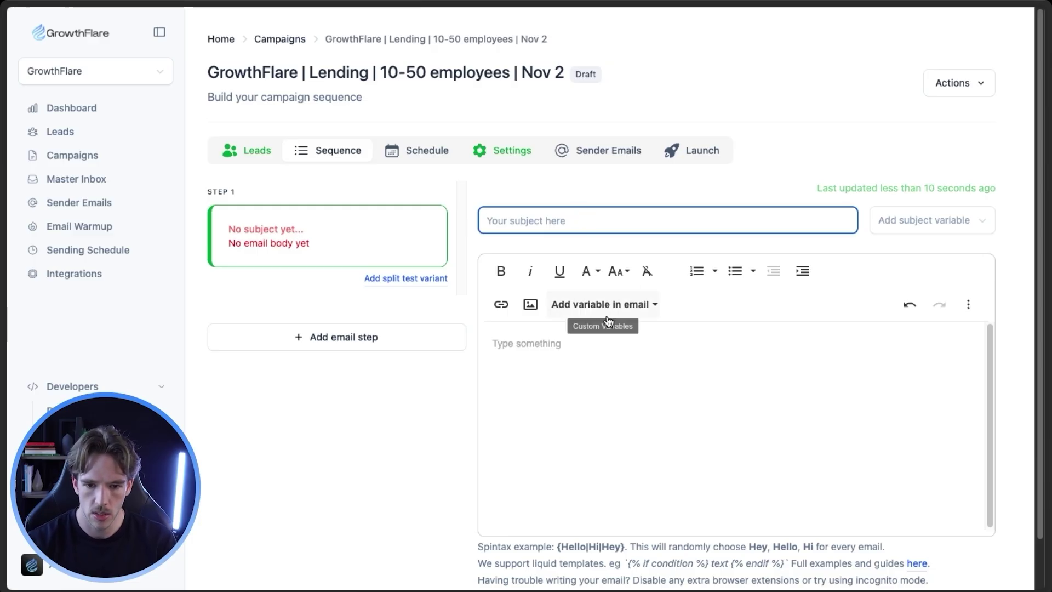
Write step 1 with subject 'fyi', a {FIRST_NAME} loan-clients question, pasted pitch and sender signature.
{"action": "type", "text": "fyi {FIRST_NAME"}
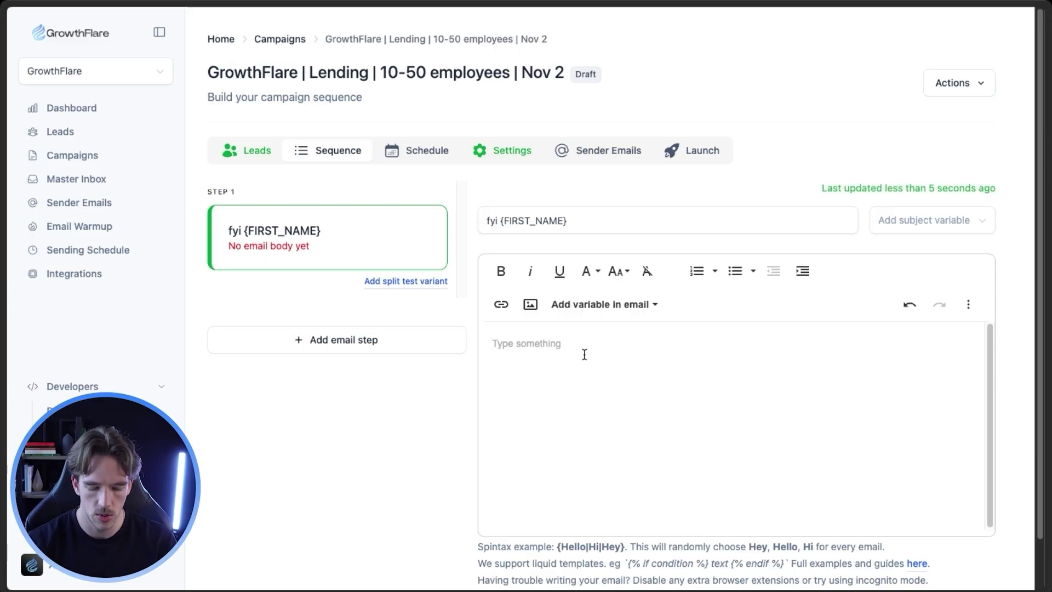
{"action": "left_click", "coordinate": [615, 304]}
{"action": "left_click", "coordinate": [607, 331]}
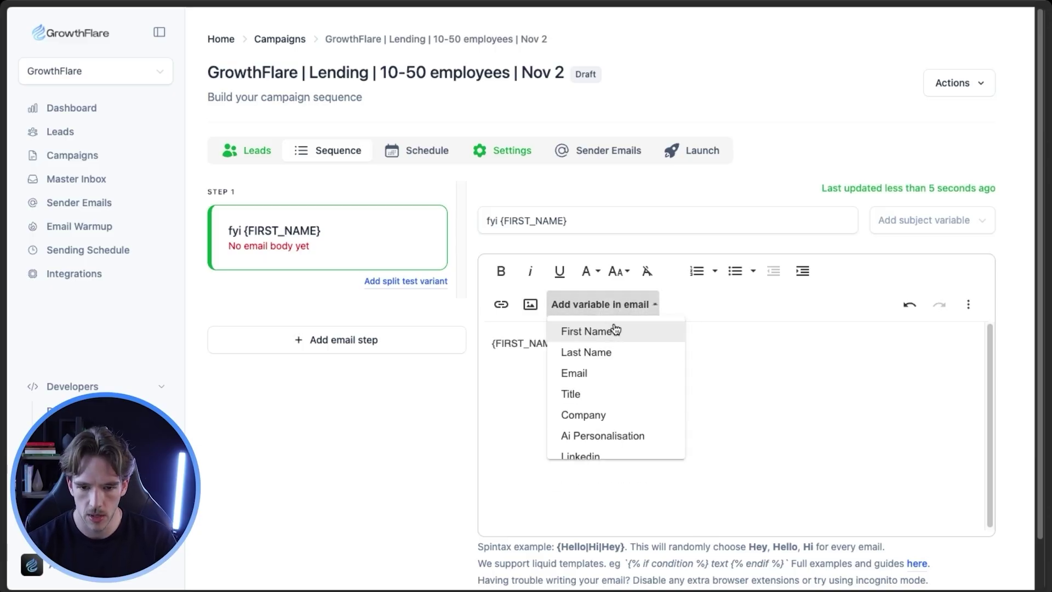
{"action": "type", "text": ","}
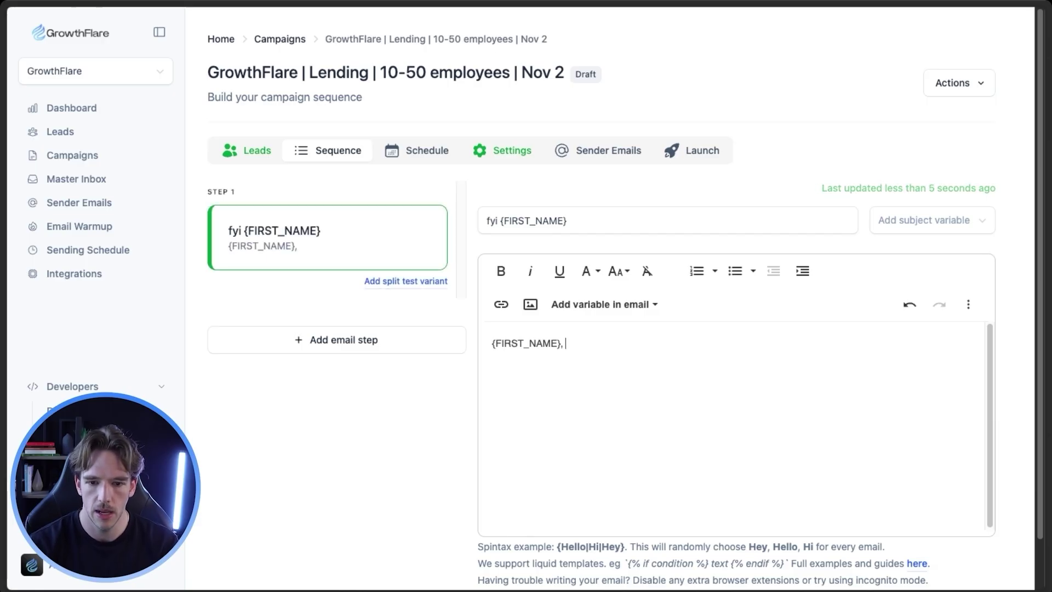
{"action": "type", "text": " are you looking for ne"}
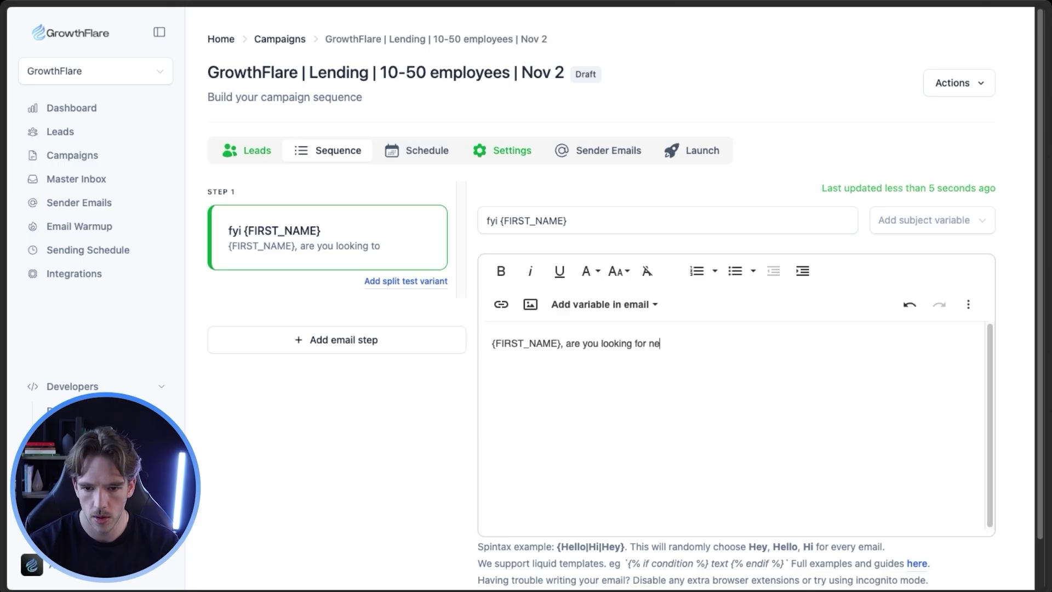
{"action": "type", "text": "w clients to provide loans to this quarter?"}
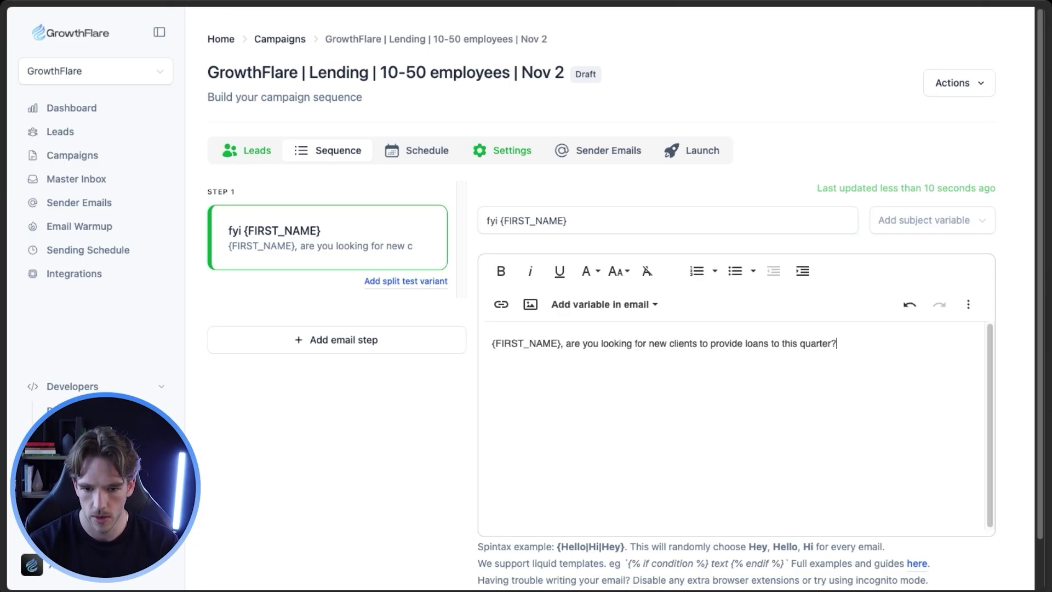
{"action": "type", "text": "We just helped a similar lending firm find more clients in the {INDUSTRY} space.  Happy to see if we can do the same for you.  {SENDER_EMAIL_SIGNATURE}"}
{"action": "scroll", "coordinate": [697, 362], "scroll_direction": "down", "scroll_amount": 1}
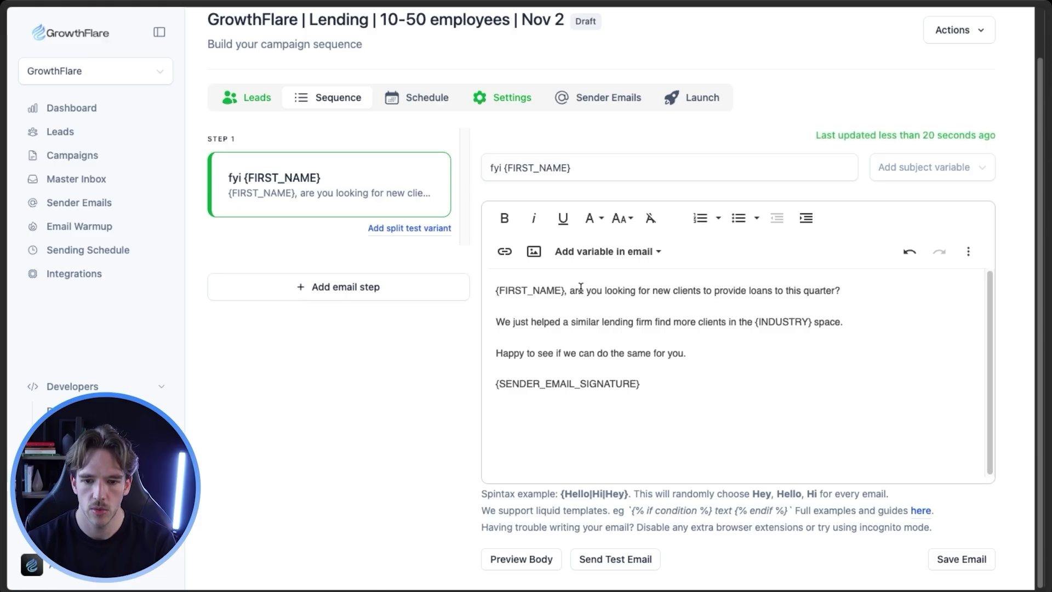
{"action": "left_click_drag", "start_coordinate": [495, 289], "coordinate": [569, 291]}
{"action": "left_click_drag", "start_coordinate": [496, 379], "coordinate": [639, 384]}
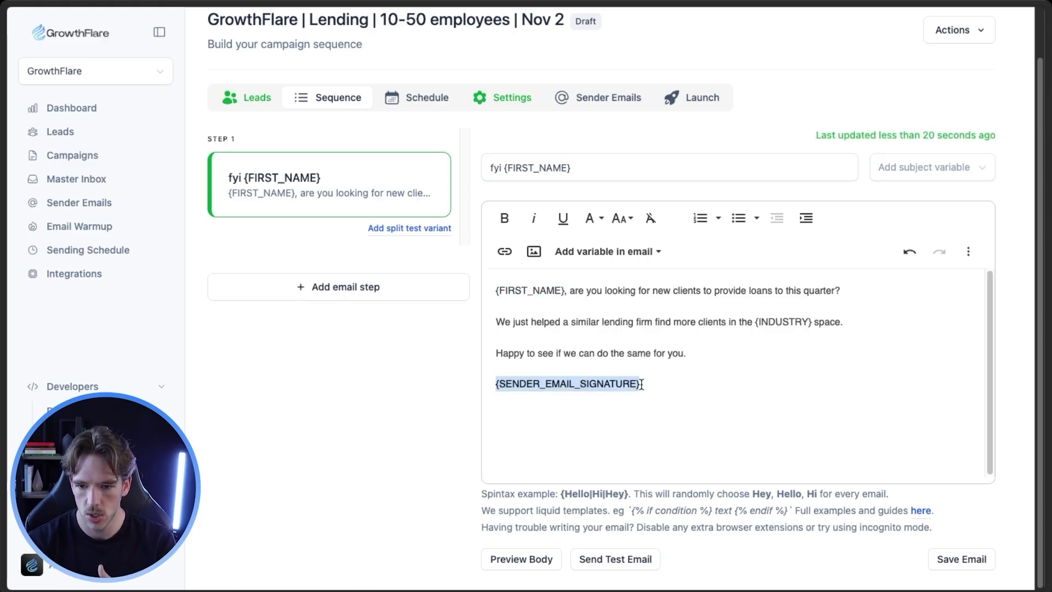
{"action": "left_click_drag", "start_coordinate": [755, 321], "coordinate": [810, 321]}
Clear the highlighted body text and apply the saved Eastern Time sending schedule.
{"action": "left_click", "coordinate": [700, 397]}
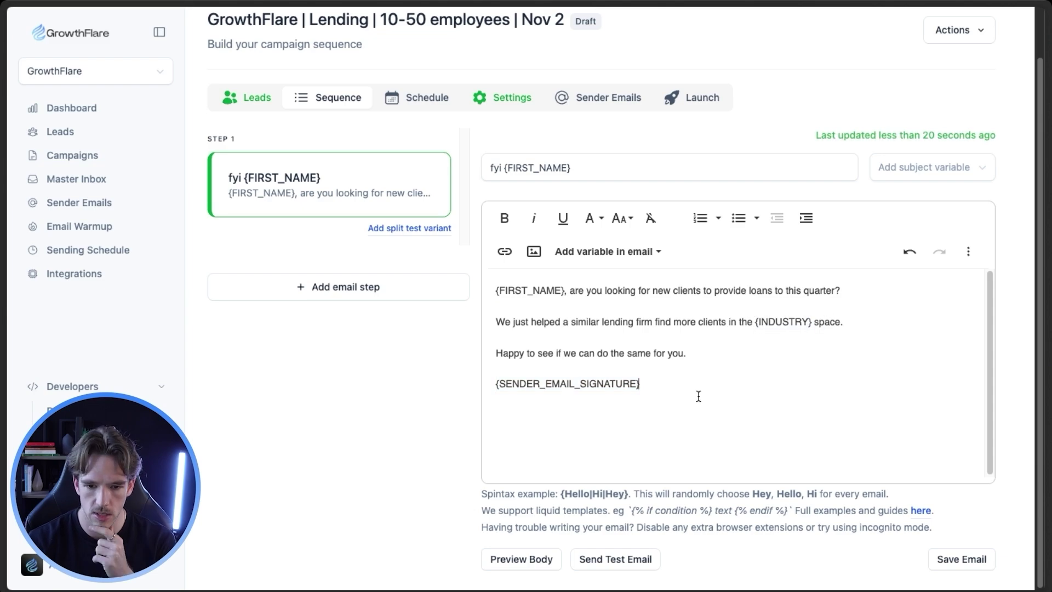
{"action": "left_click", "coordinate": [416, 99]}
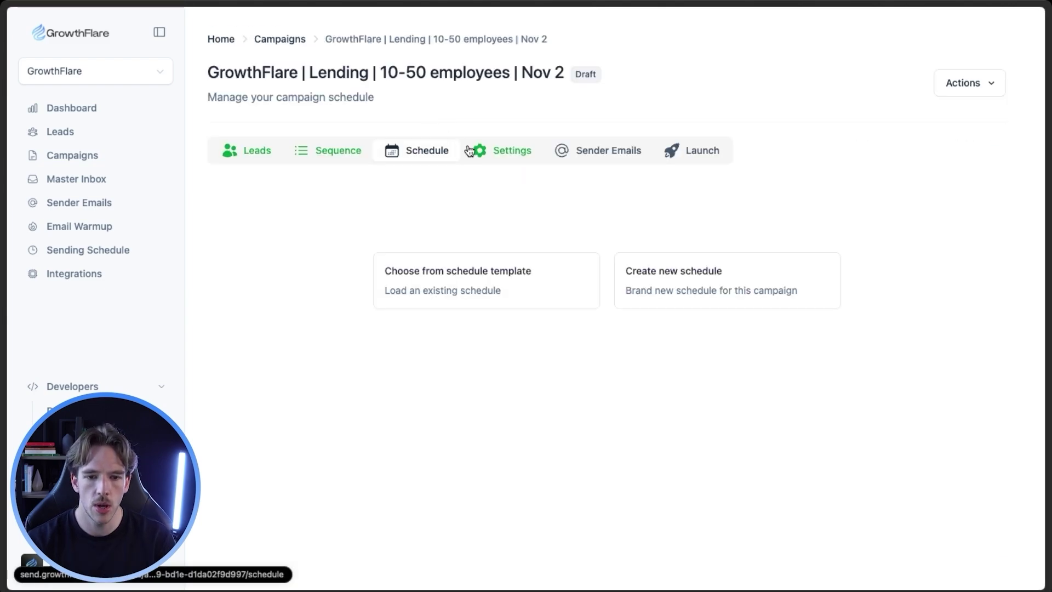
{"action": "left_click", "coordinate": [504, 286]}
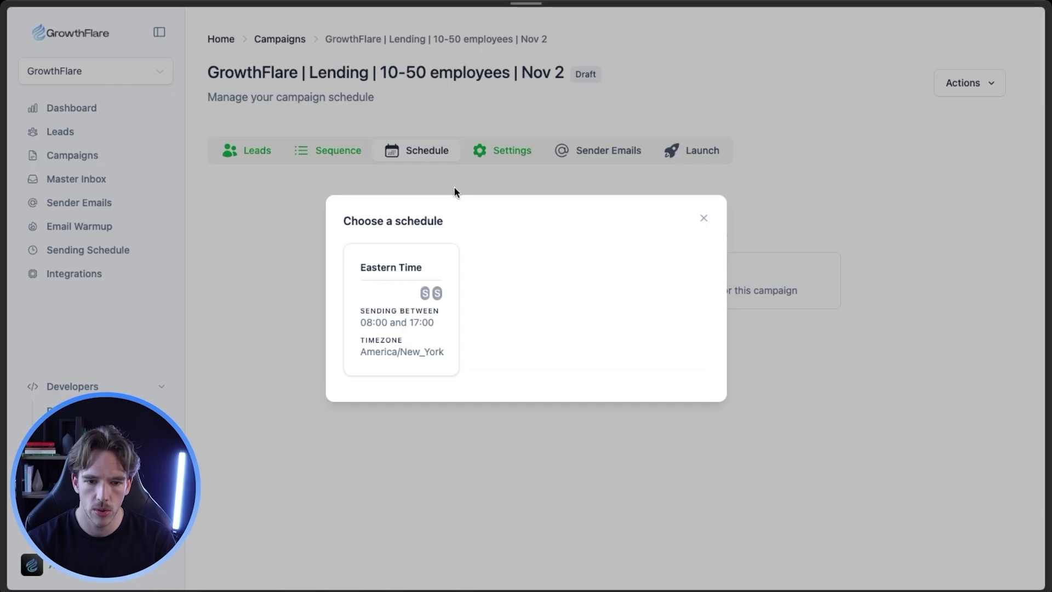
{"action": "left_click", "coordinate": [410, 313]}
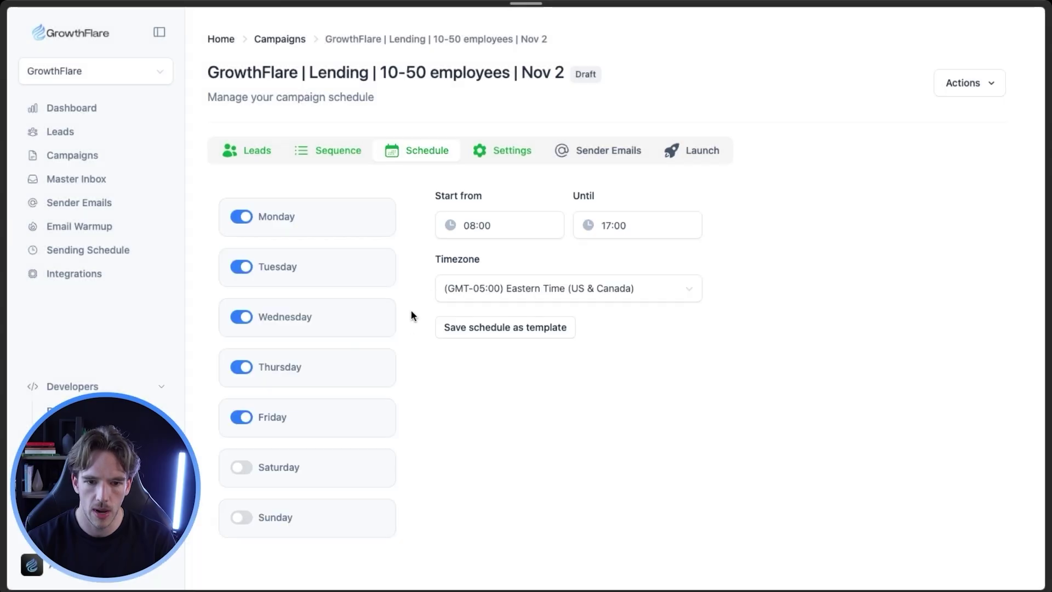
Set the campaign to plain-text emails with 10000 max emails and 10000 new sequence starts per day.
{"action": "left_click", "coordinate": [494, 154]}
{"action": "left_click", "coordinate": [612, 281]}
{"action": "double_click", "coordinate": [258, 266]}
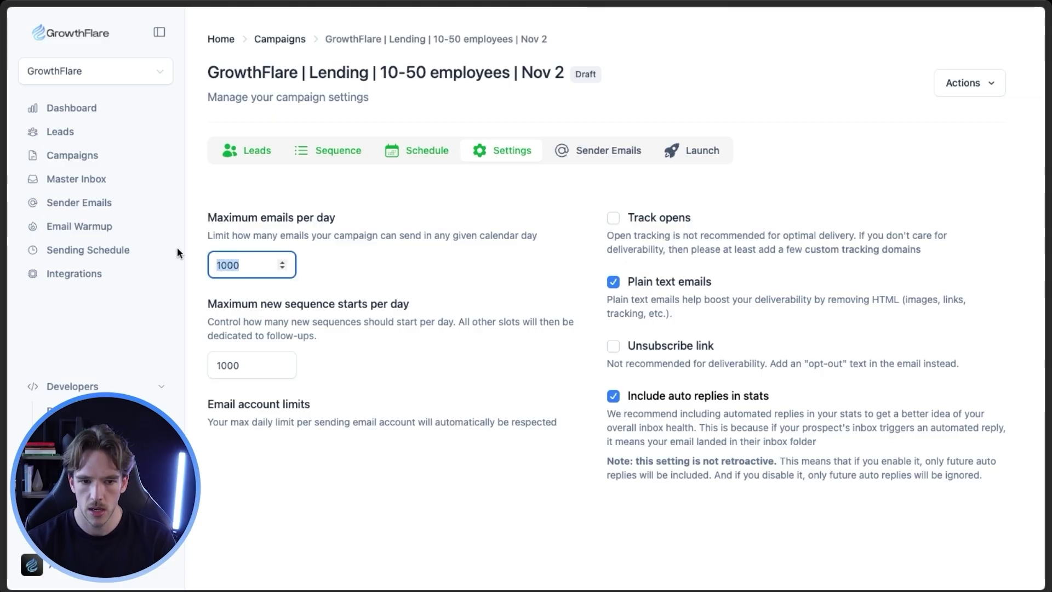
{"action": "type", "text": "10000"}
{"action": "double_click", "coordinate": [230, 365]}
{"action": "type", "text": "10000"}
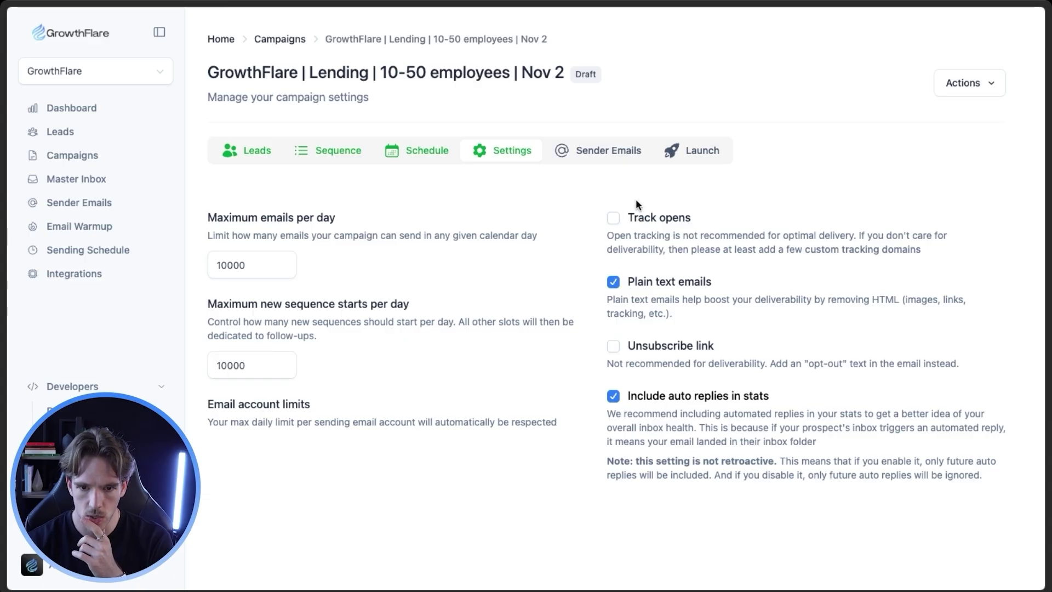
Add all sender accounts to the campaign and view its email sequence.
{"action": "left_click", "coordinate": [579, 154]}
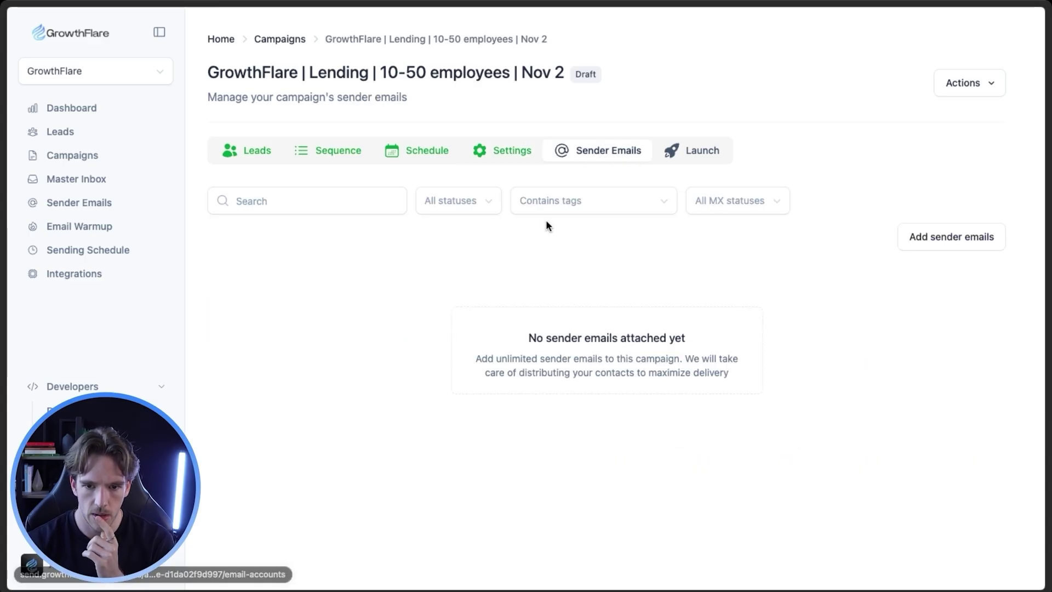
{"action": "left_click", "coordinate": [956, 247]}
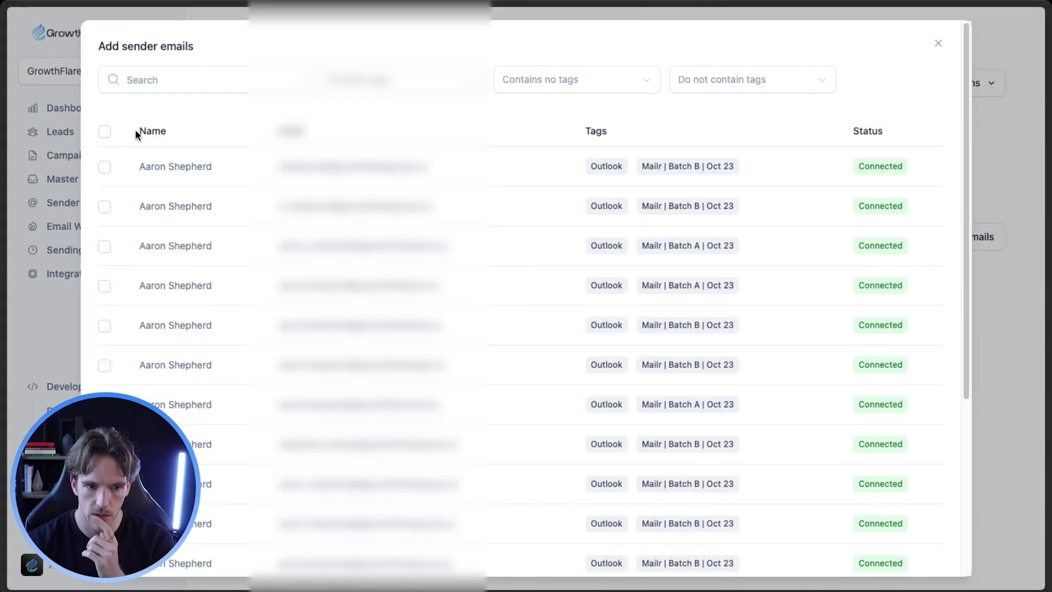
{"action": "left_click", "coordinate": [104, 132]}
{"action": "scroll", "coordinate": [660, 311], "scroll_direction": "down", "scroll_amount": 10}
{"action": "left_click", "coordinate": [892, 544]}
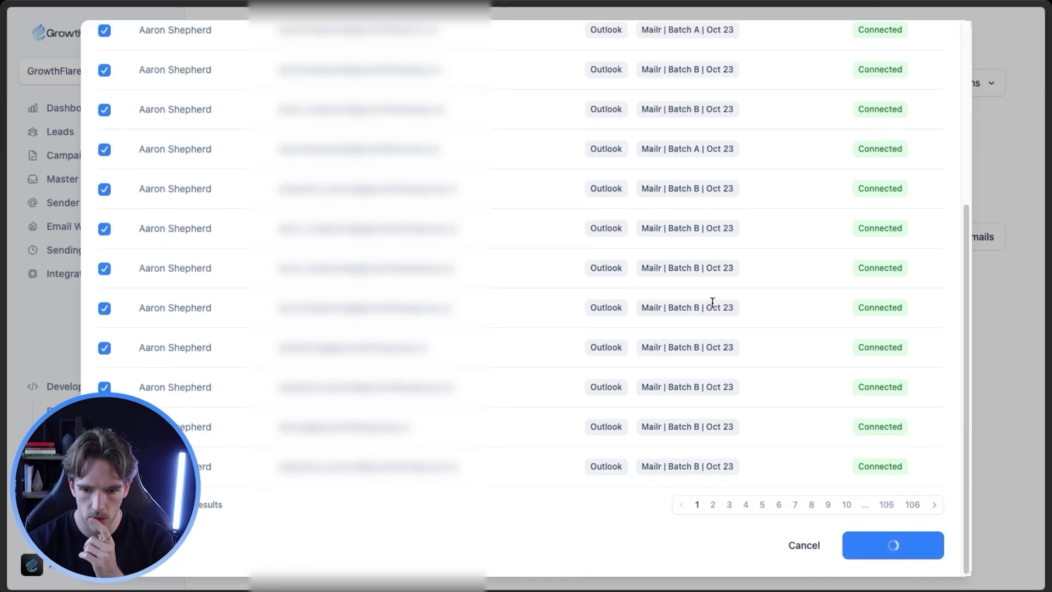
{"action": "left_click", "coordinate": [340, 151]}
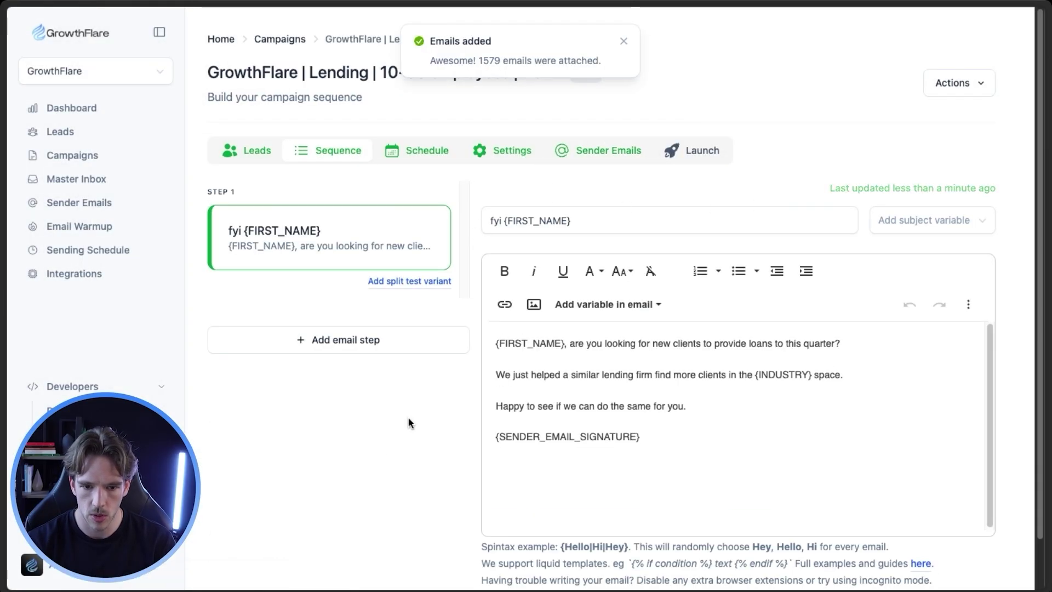
{"action": "scroll", "coordinate": [548, 465], "scroll_direction": "down", "scroll_amount": 1}
{"action": "left_click", "coordinate": [511, 558]}
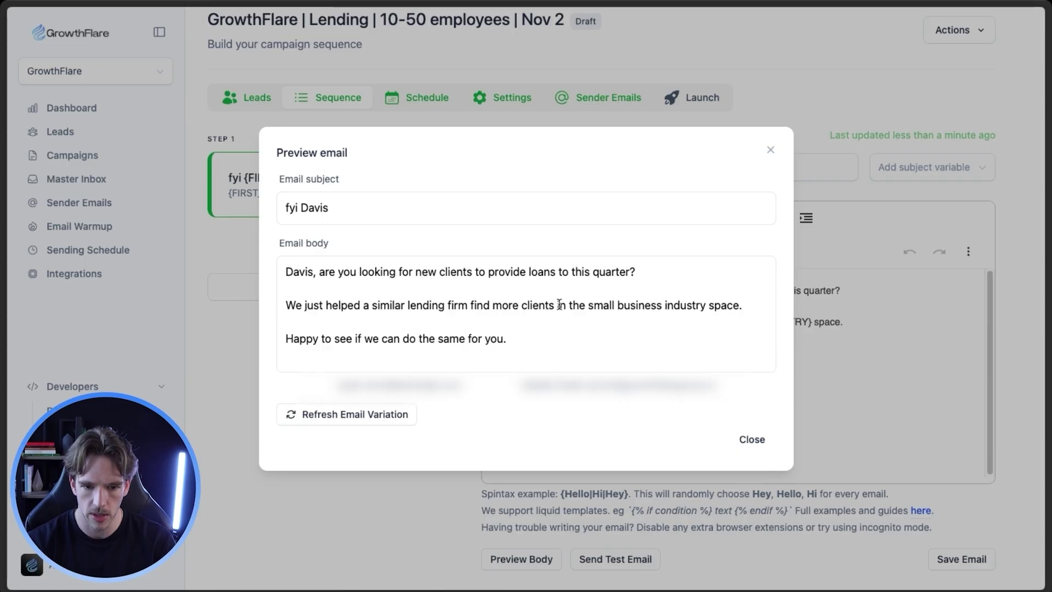
{"action": "left_click_drag", "start_coordinate": [588, 305], "coordinate": [704, 300]}
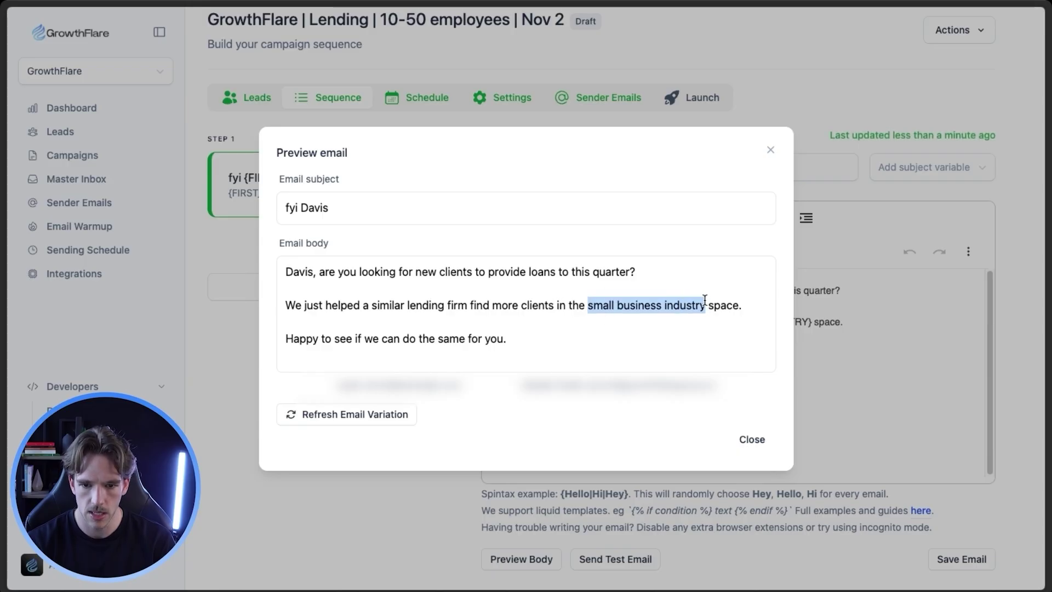
{"action": "left_click", "coordinate": [362, 413]}
{"action": "left_click", "coordinate": [364, 413]}
{"action": "left_click", "coordinate": [366, 412]}
{"action": "left_click", "coordinate": [366, 413]}
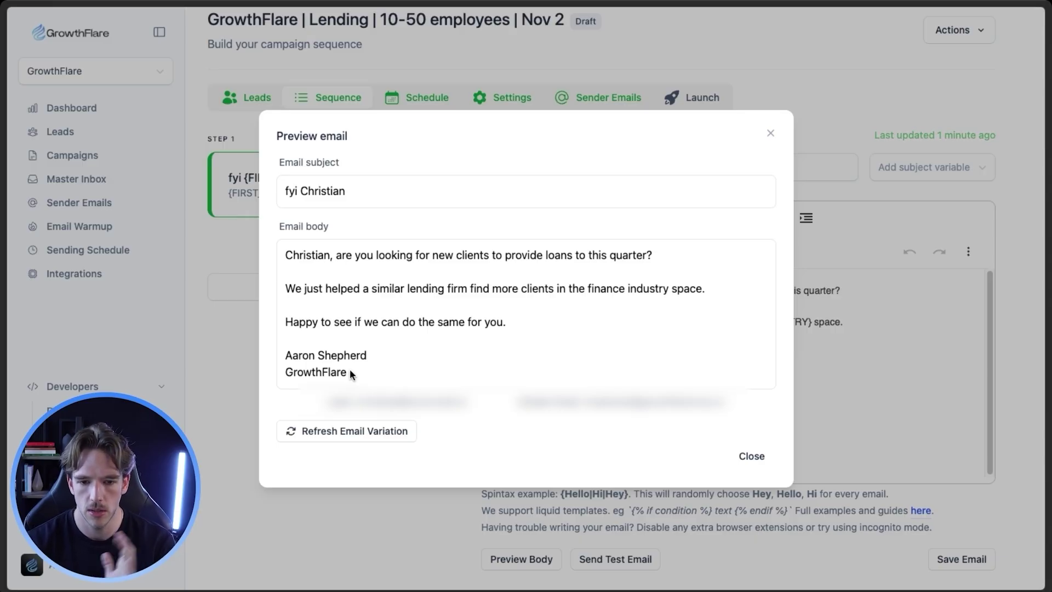
{"action": "left_click", "coordinate": [770, 133]}
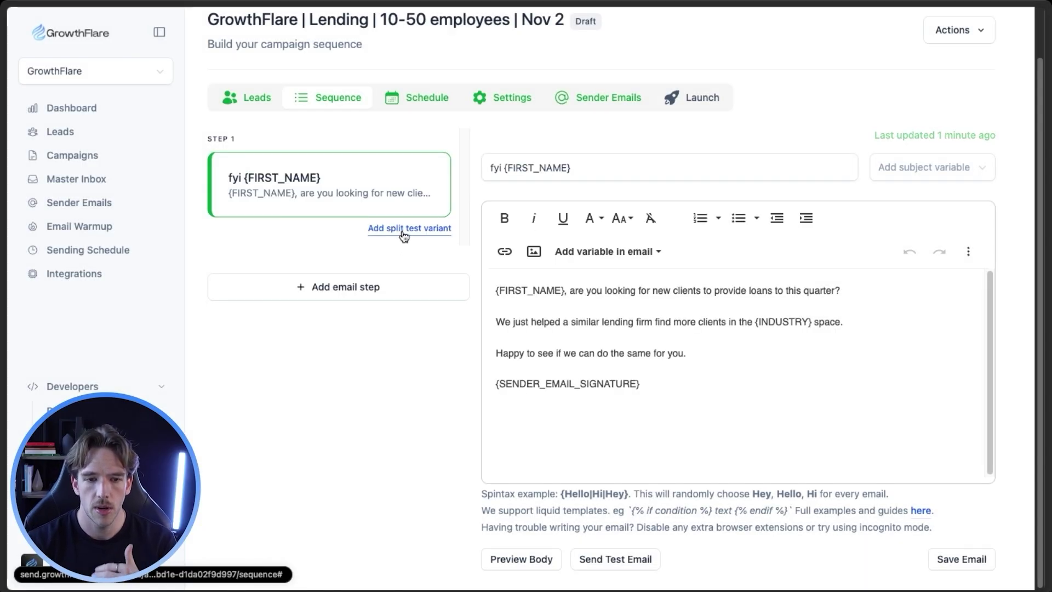
Add two split-test variants under Step 1.
{"action": "left_click", "coordinate": [403, 234]}
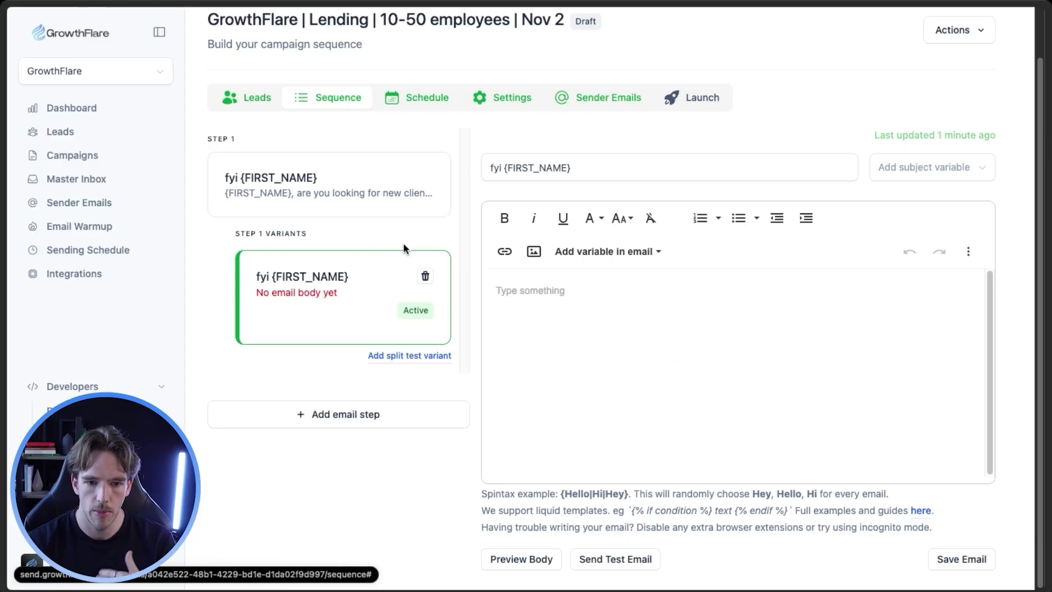
{"action": "left_click", "coordinate": [415, 357]}
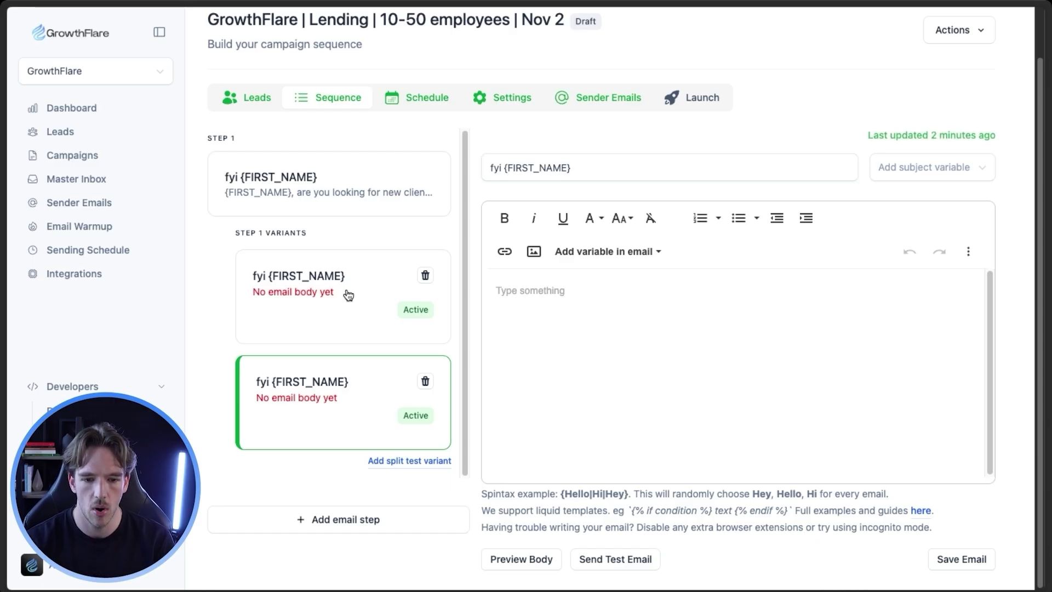
Add a second email step with a 4-day delay after step 1.
{"action": "left_click", "coordinate": [364, 520]}
{"action": "scroll", "coordinate": [357, 375], "scroll_direction": "down", "scroll_amount": 3}
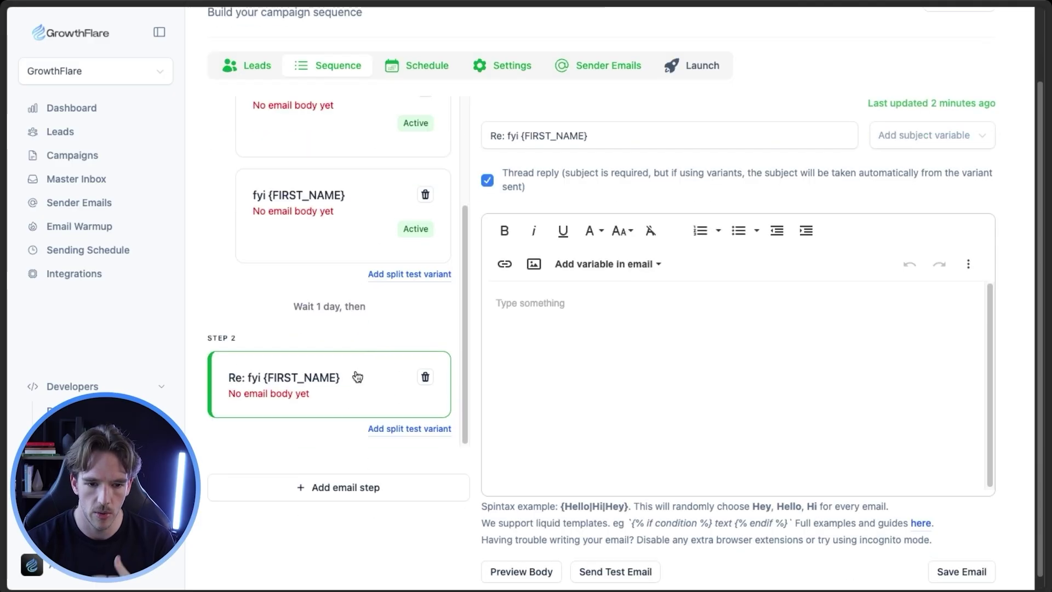
{"action": "scroll", "coordinate": [356, 351], "scroll_direction": "up", "scroll_amount": 5}
{"action": "left_click", "coordinate": [359, 155]}
{"action": "scroll", "coordinate": [335, 394], "scroll_direction": "down", "scroll_amount": 3}
{"action": "double_click", "coordinate": [301, 340]}
{"action": "type", "text": "4"}
Write step 2's body: performance-based pay, only pay for results, and an offer of a quick video.
{"action": "left_click", "coordinate": [341, 430]}
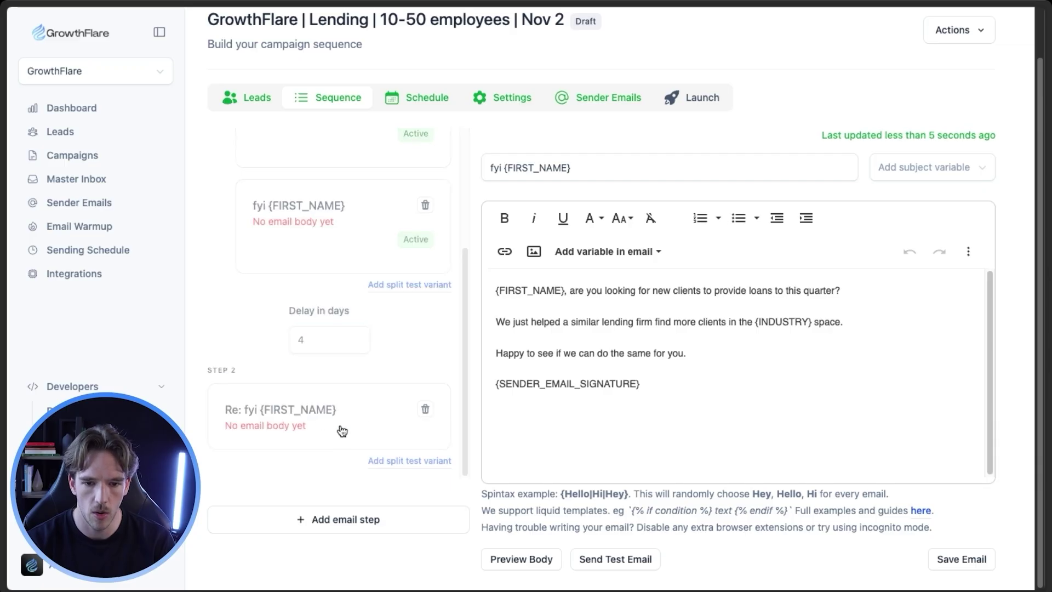
{"action": "left_click", "coordinate": [563, 357]}
{"action": "type", "text": "Also {FIRST_NAME} I forgot to mention that we do"}
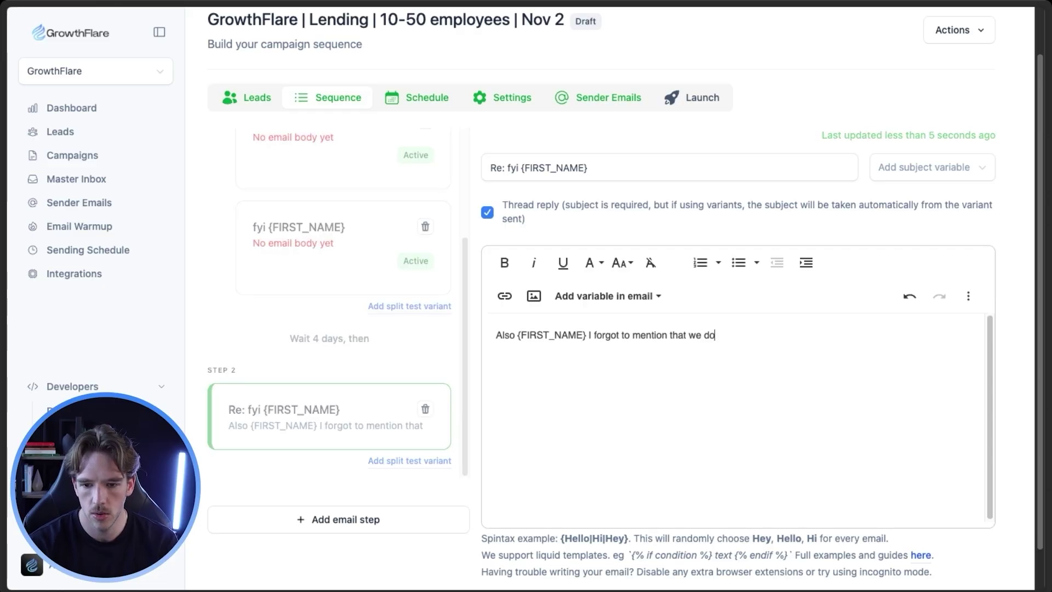
{"action": "type", "text": " this all on a"}
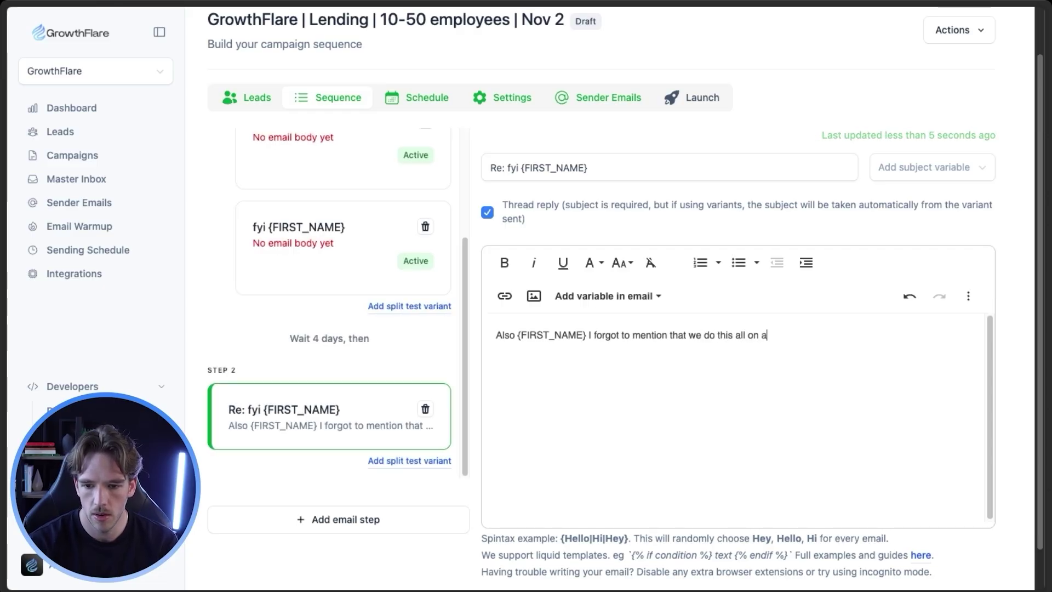
{"action": "type", "text": " performance ab"}
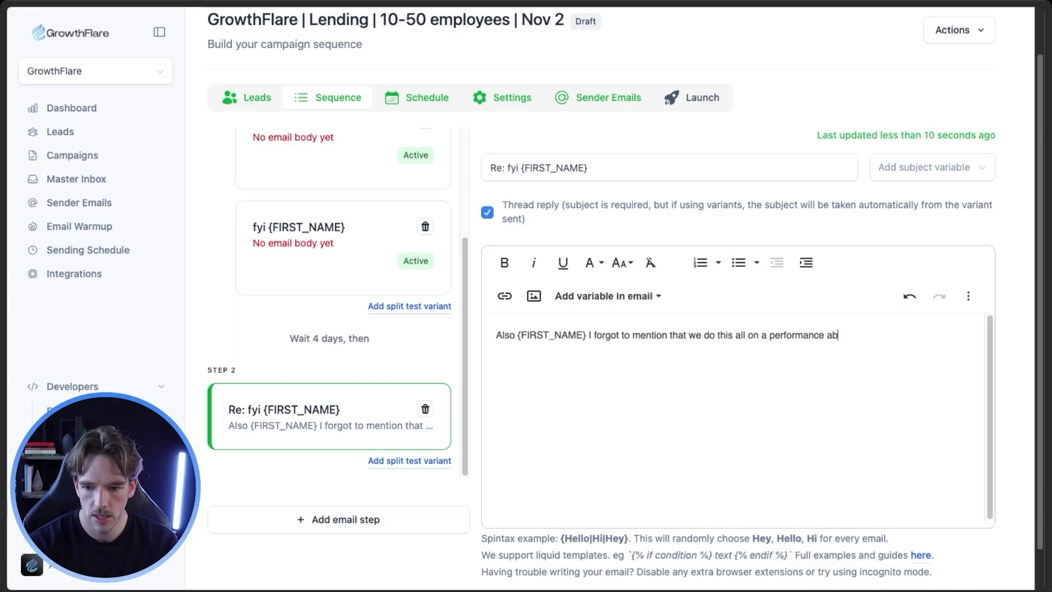
{"action": "key", "text": "BackSpace"}
{"action": "key", "text": "BackSpace"}
{"action": "type", "text": "basis and you only "}
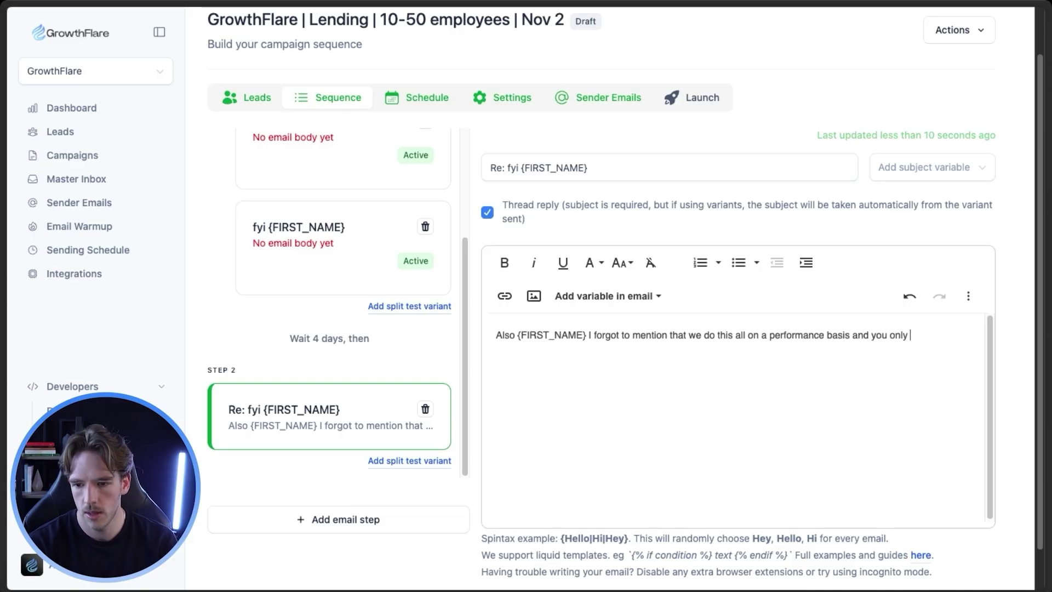
{"action": "type", "text": "pay if we get results."}
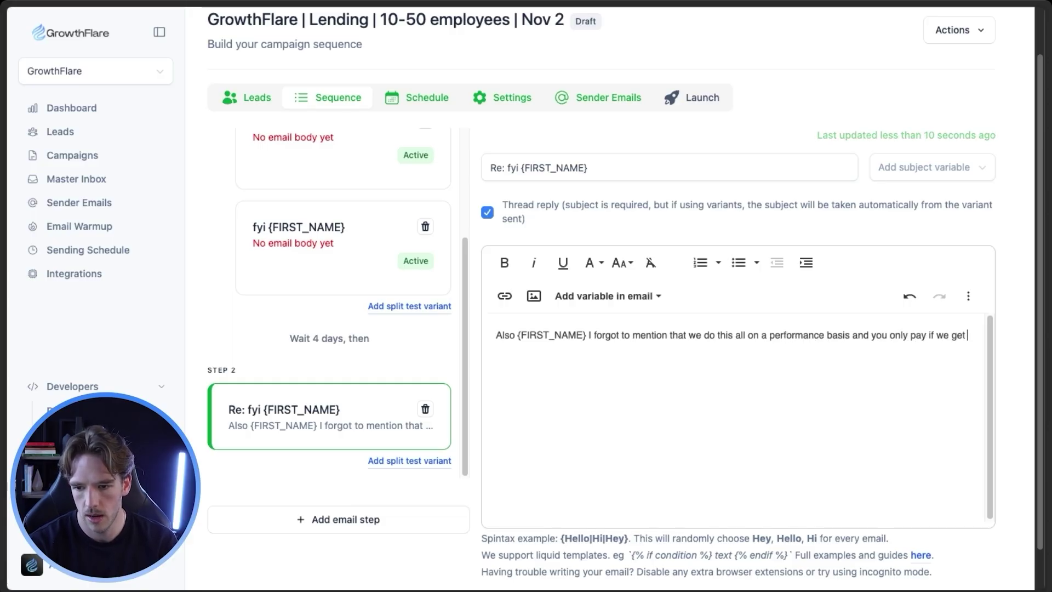
{"action": "key", "text": "Return"}
{"action": "key", "text": "Return"}
{"action": "type", "text": "Happy to send a quick vid showing you what this could look l"}
{"action": "type", "text": "ike?"}
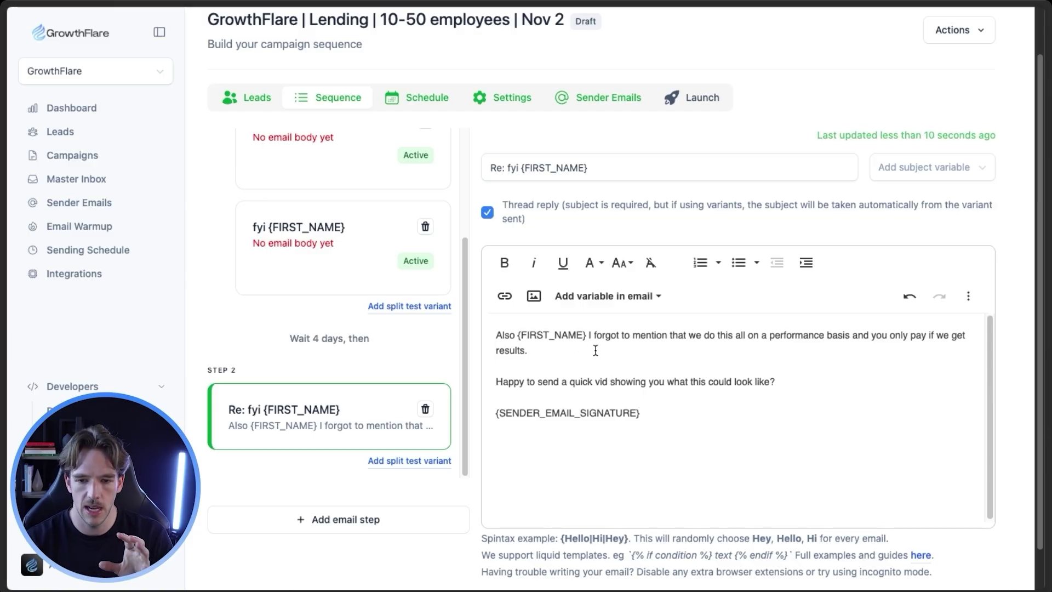
Select the follow-up's performance paragraph and its quick-video line.
{"action": "left_click_drag", "start_coordinate": [493, 331], "coordinate": [619, 352]}
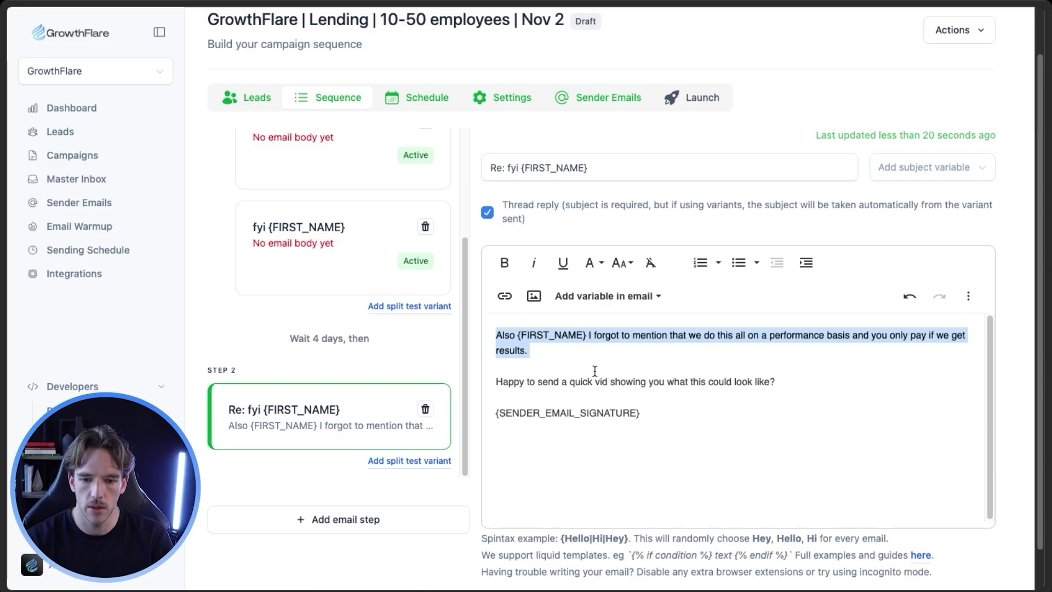
{"action": "left_click_drag", "start_coordinate": [502, 381], "coordinate": [752, 392]}
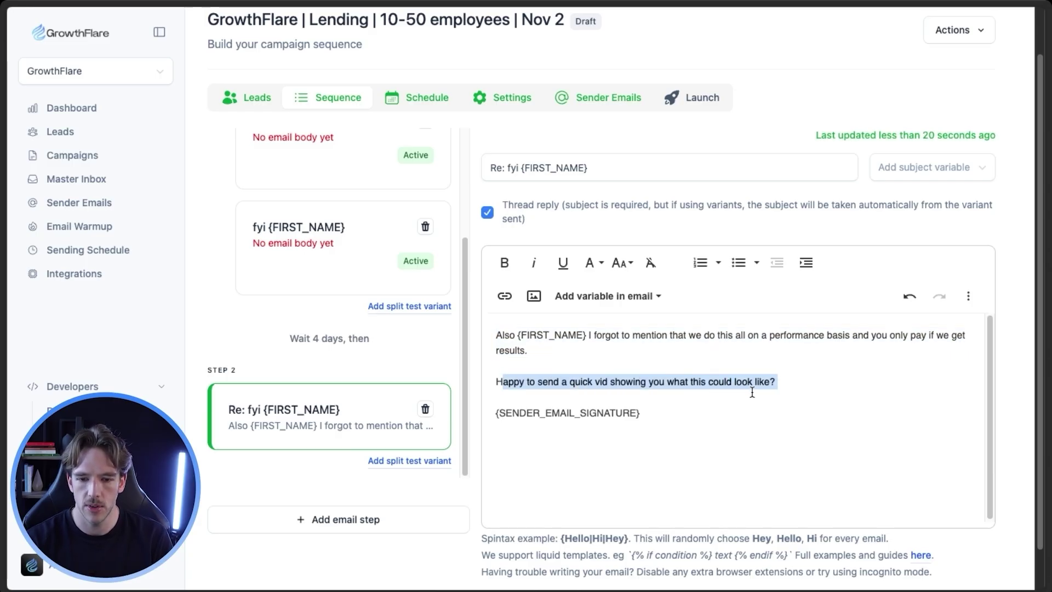
{"action": "left_click", "coordinate": [557, 383]}
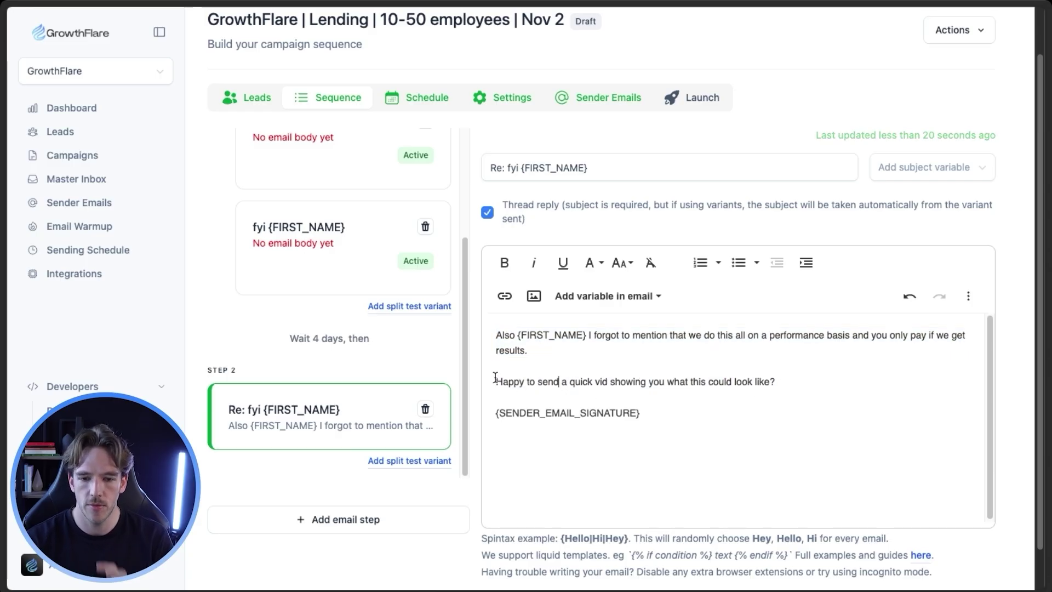
{"action": "left_click_drag", "start_coordinate": [494, 378], "coordinate": [701, 390]}
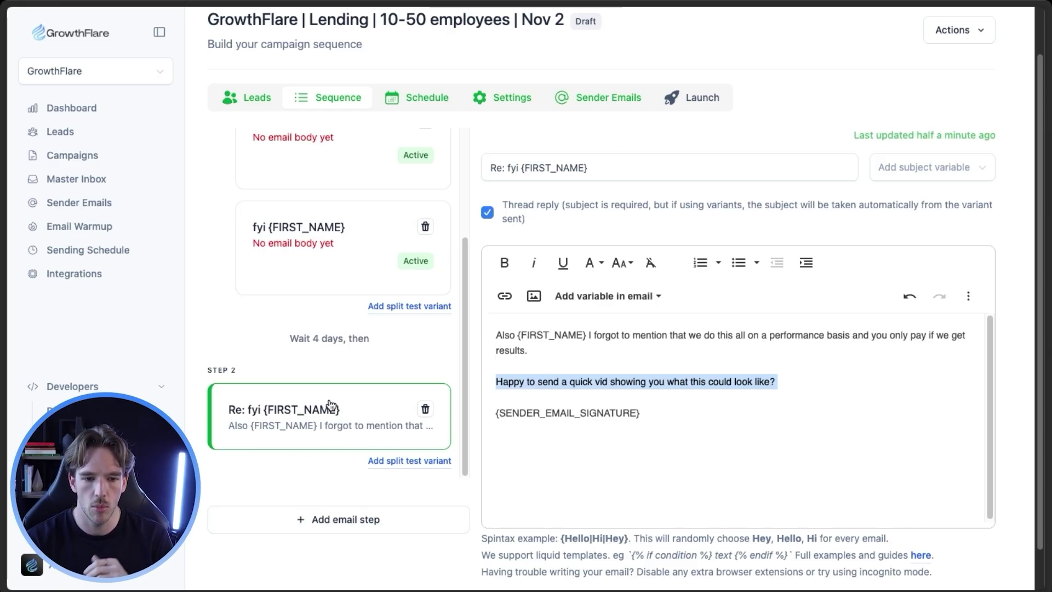
Scroll through the Meeting Request Subsequence's three-step "{FIRST_NAME}, still open?" sequence.
{"action": "scroll", "coordinate": [330, 405], "scroll_direction": "down", "scroll_amount": 1}
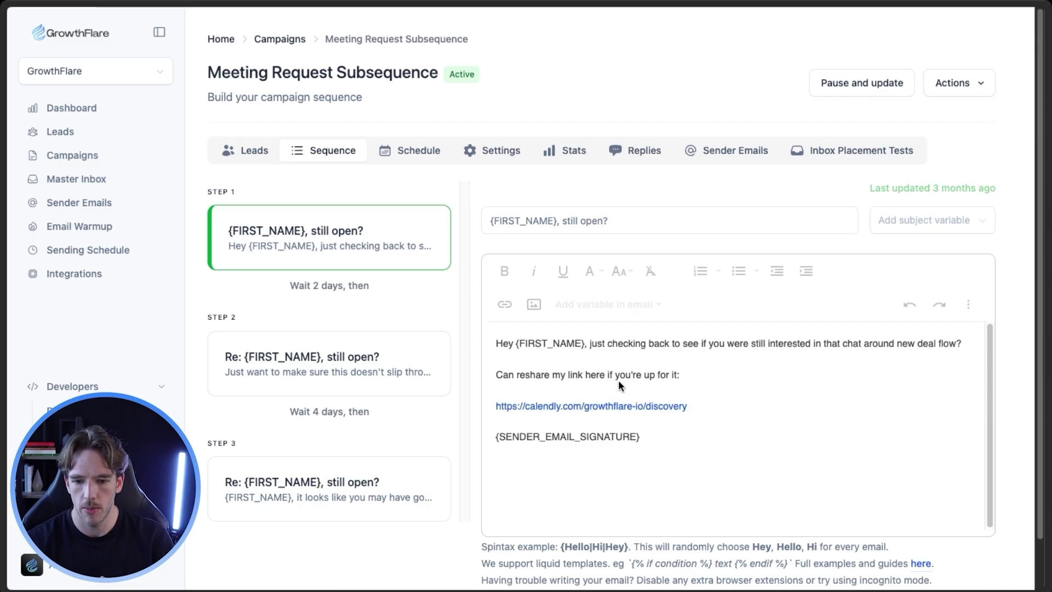
Review the three follow-up step emails, then check the campaign's schedule and settings.
{"action": "left_click", "coordinate": [321, 370]}
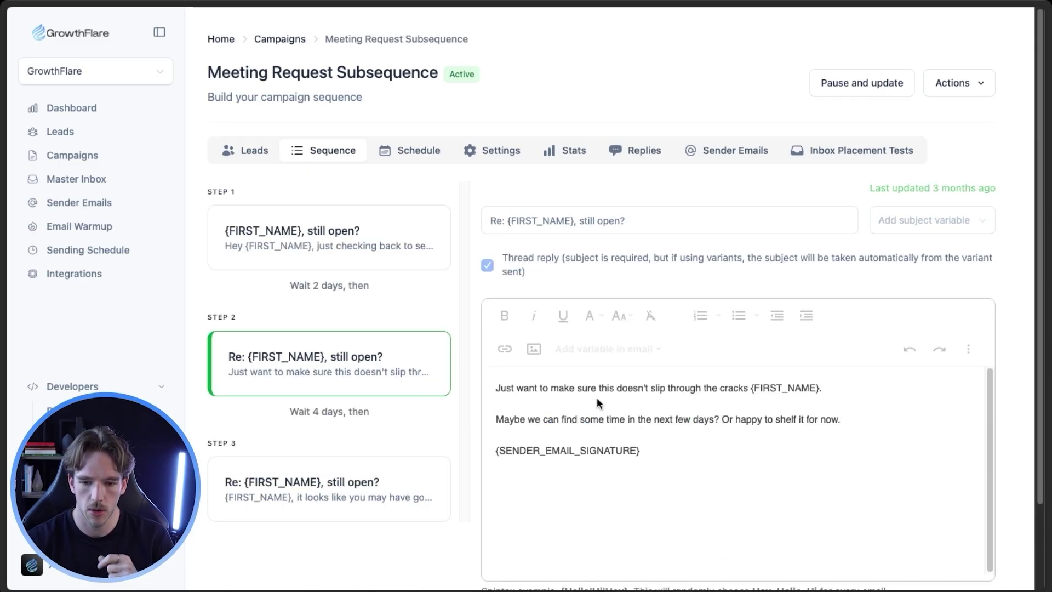
{"action": "left_click", "coordinate": [324, 501]}
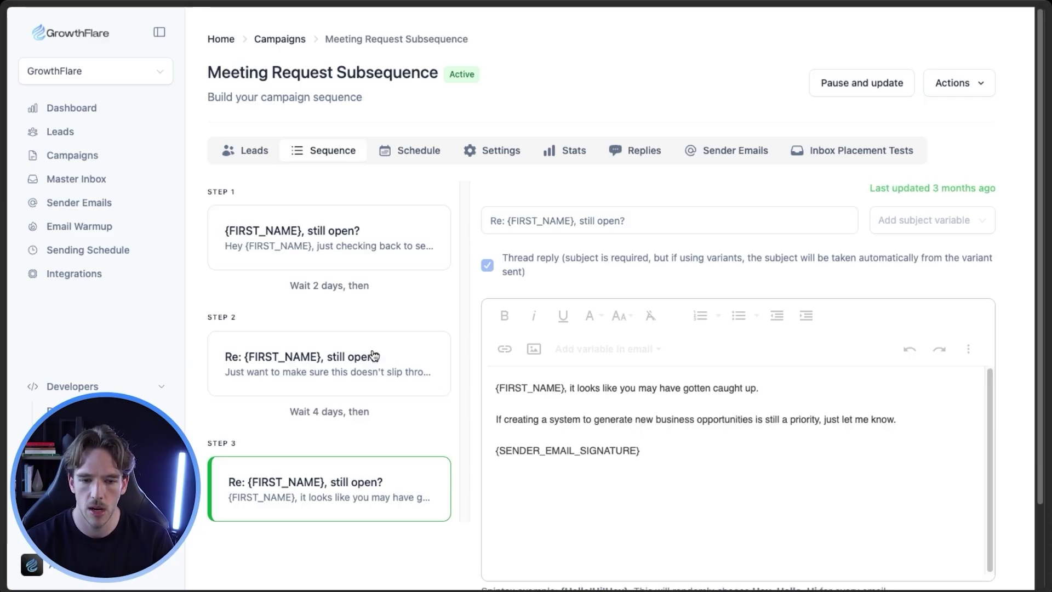
{"action": "left_click", "coordinate": [350, 357]}
{"action": "left_click", "coordinate": [392, 477]}
{"action": "left_click", "coordinate": [378, 237]}
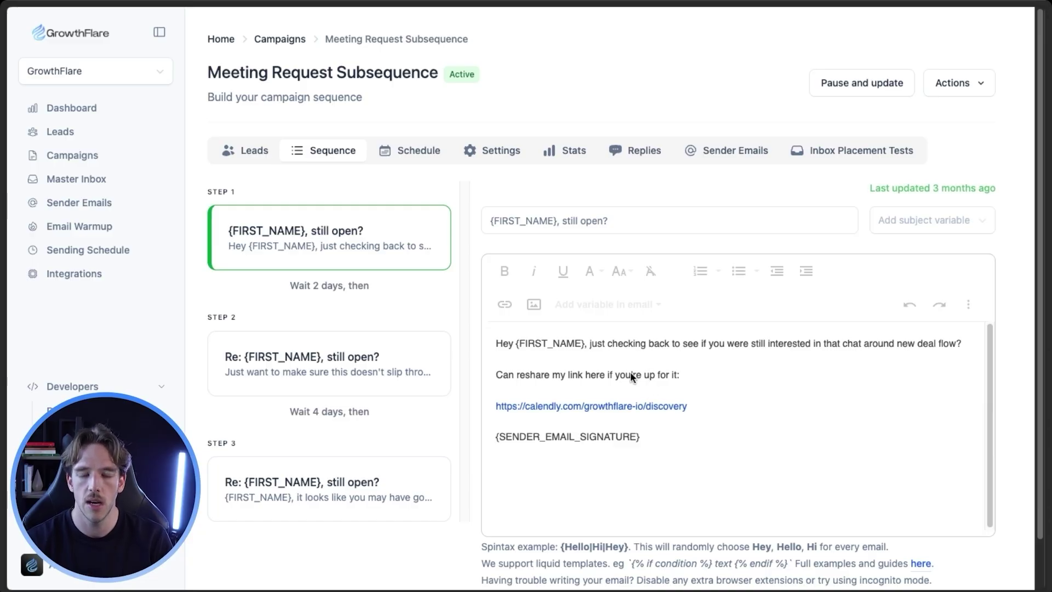
{"action": "left_click", "coordinate": [390, 343]}
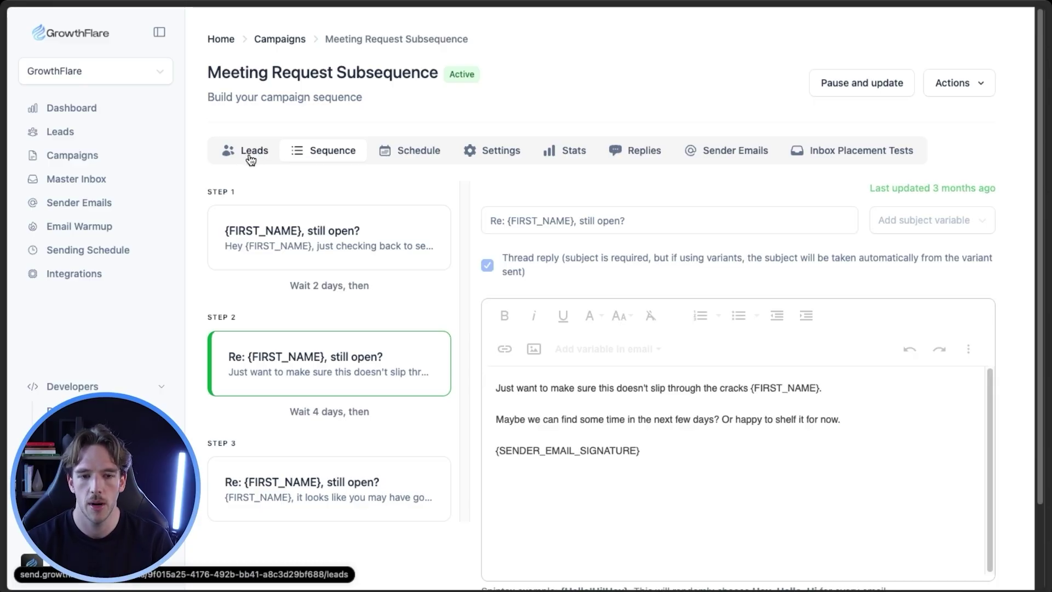
{"action": "left_click", "coordinate": [406, 156]}
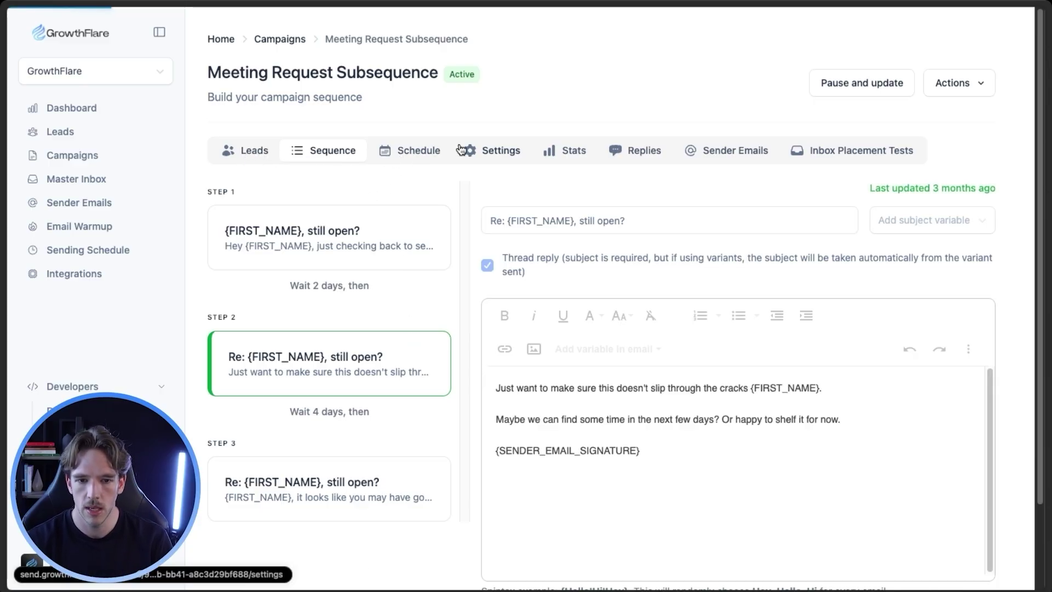
{"action": "left_click", "coordinate": [500, 151]}
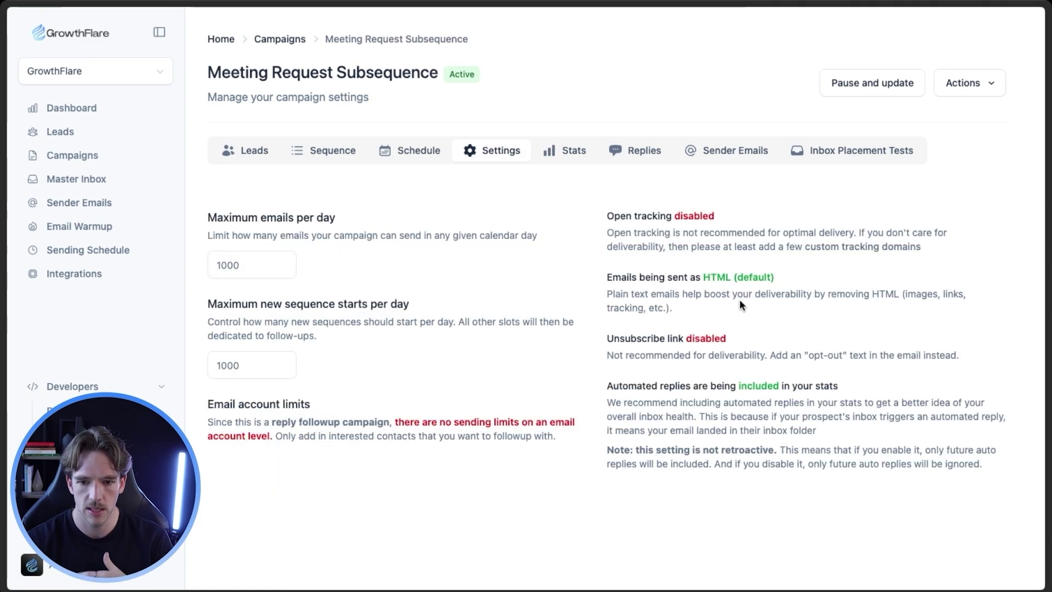